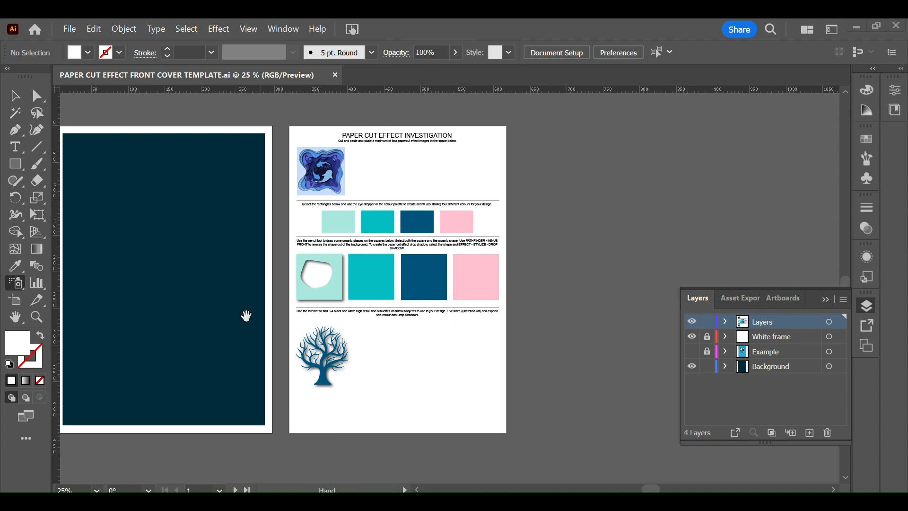
drag(190, 318, 290, 319)
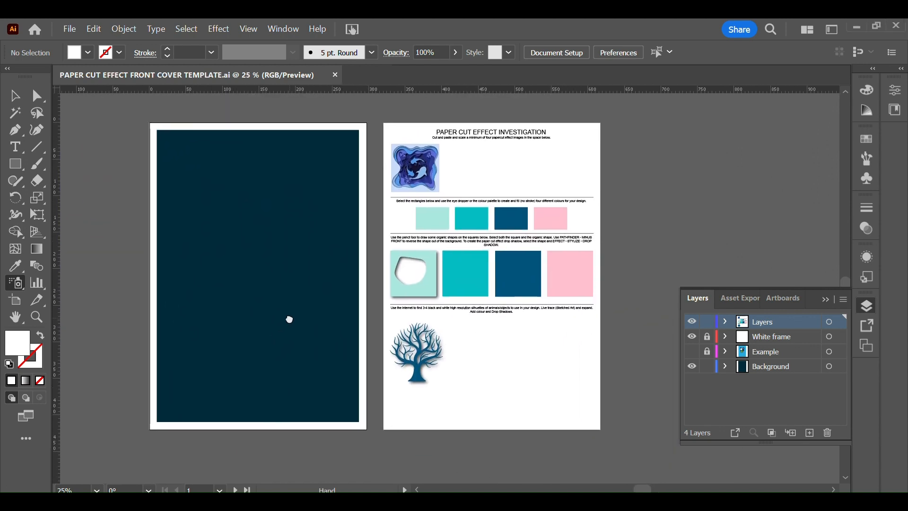
click(318, 286)
click(542, 283)
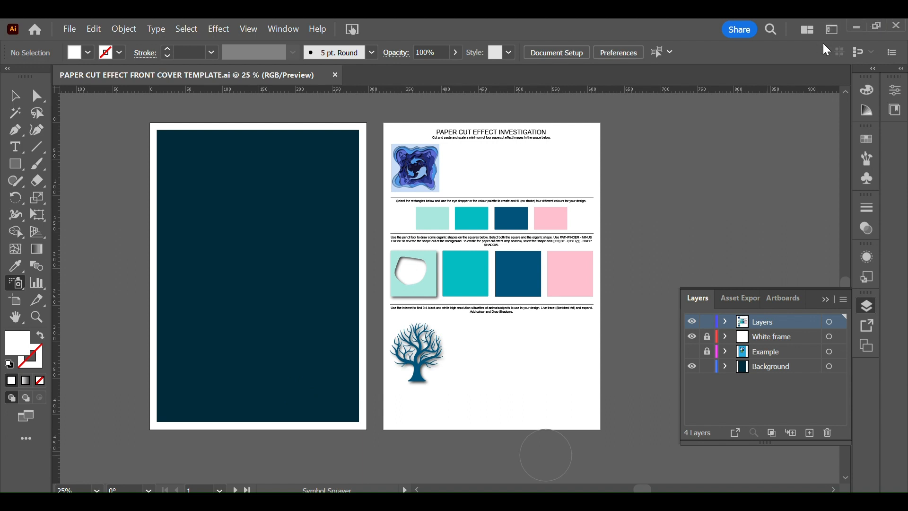
click(834, 32)
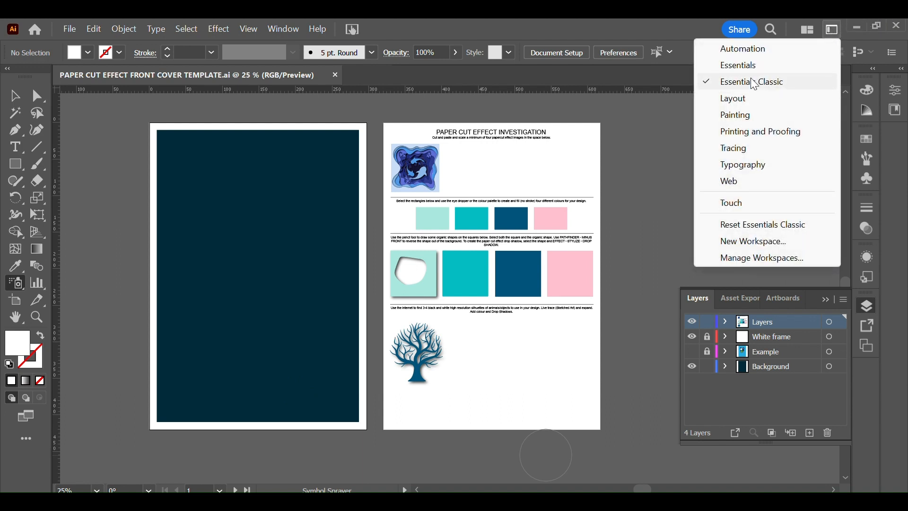
click(629, 165)
click(535, 285)
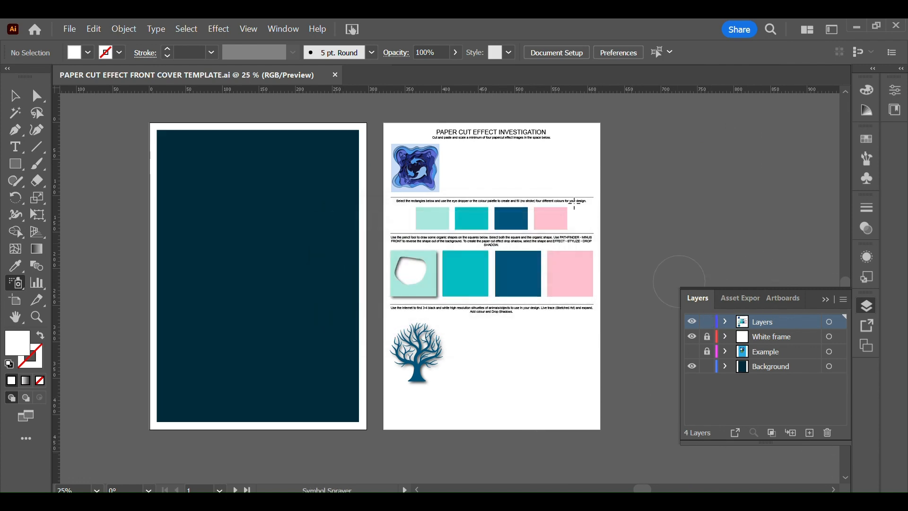
click(279, 36)
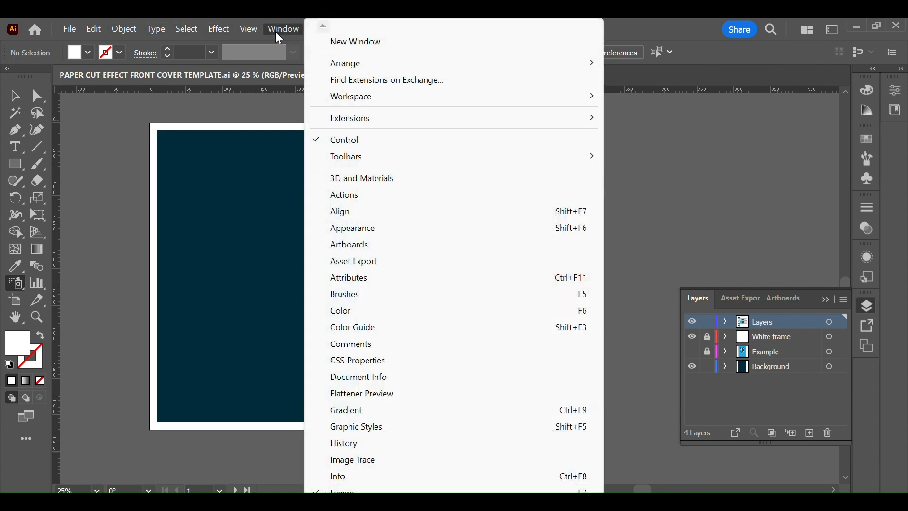
click(768, 154)
click(551, 284)
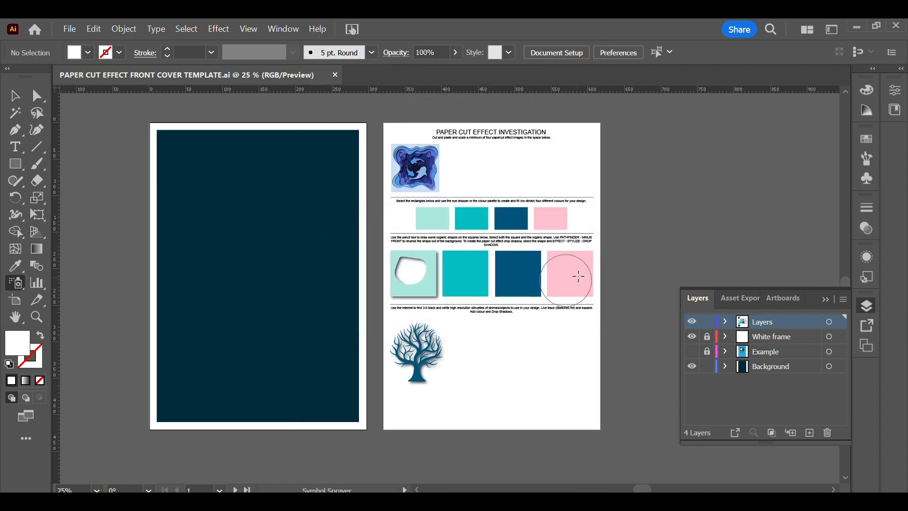
mouse_move(596, 236)
mouse_down()
mouse_move(686, 301)
mouse_move(625, 252)
mouse_up()
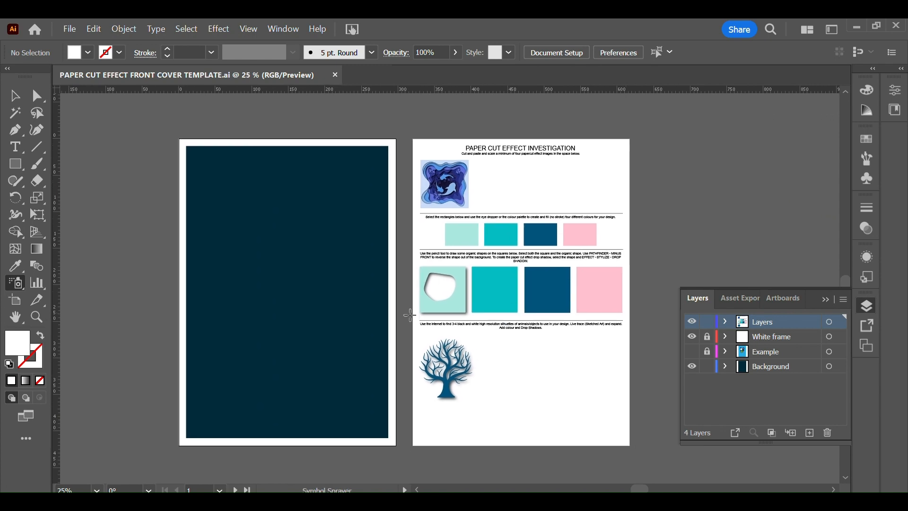
Step: Switch to Chrome and search Google Images for "paper cut effect illustrator"
click(37, 317)
drag(538, 266, 644, 312)
drag(728, 123, 543, 337)
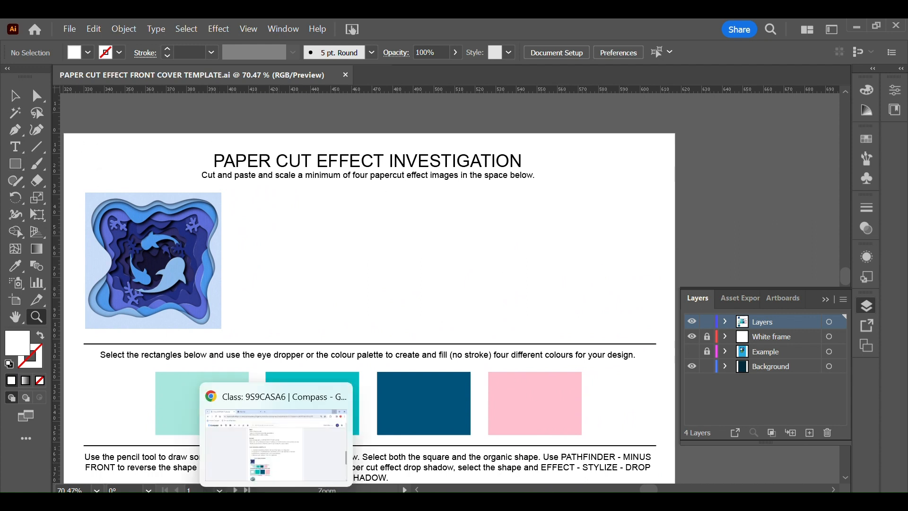
click(275, 501)
click(328, 33)
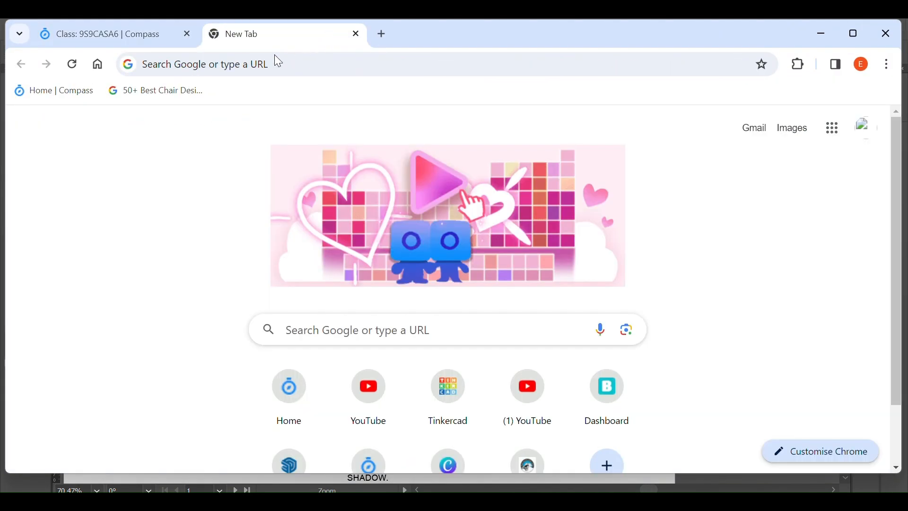
click(277, 63)
text(PAPE)
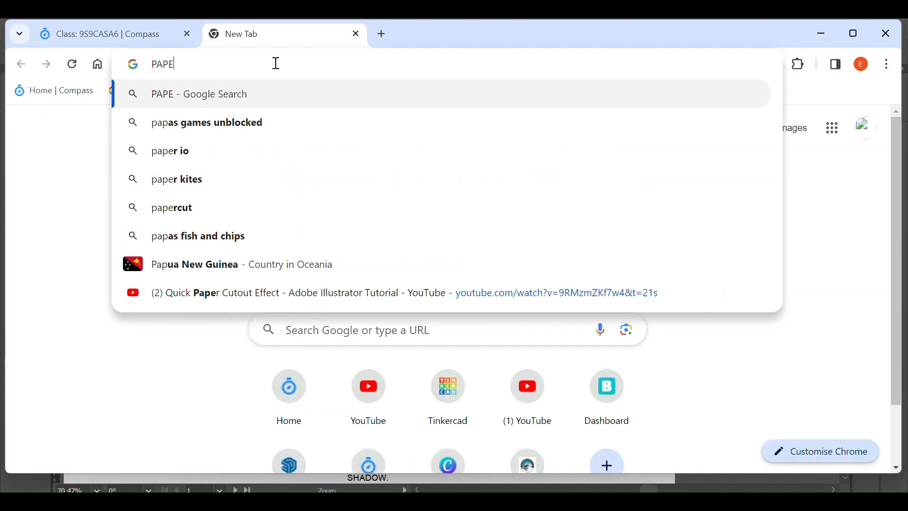
text(R CUT EFFECT)
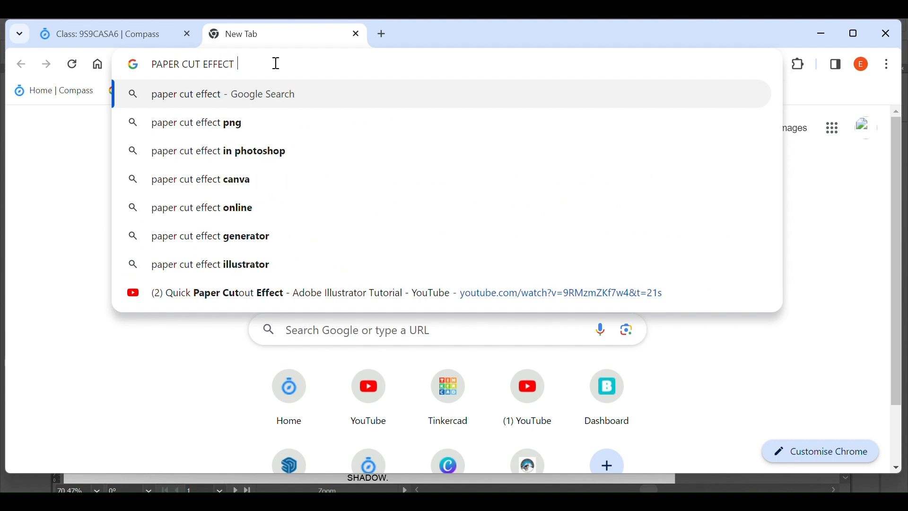
key(Caps_Lock)
text(illustrator)
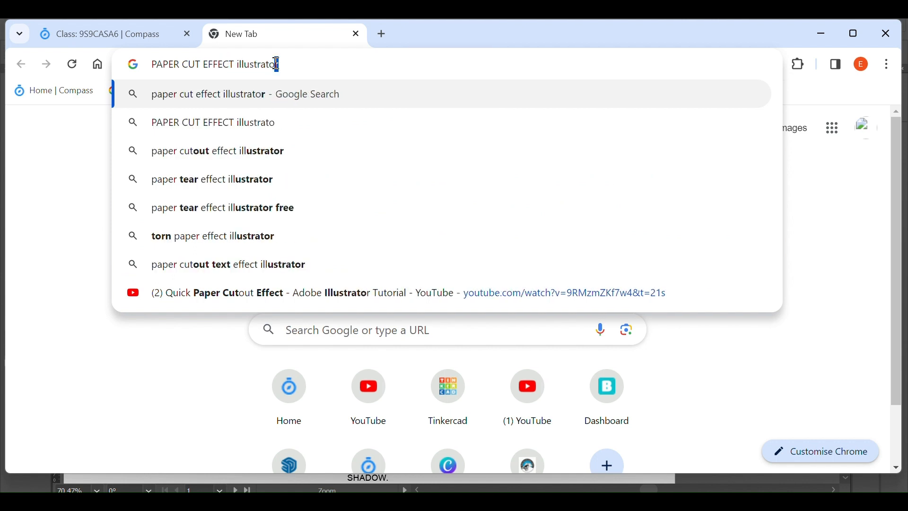
key(Return)
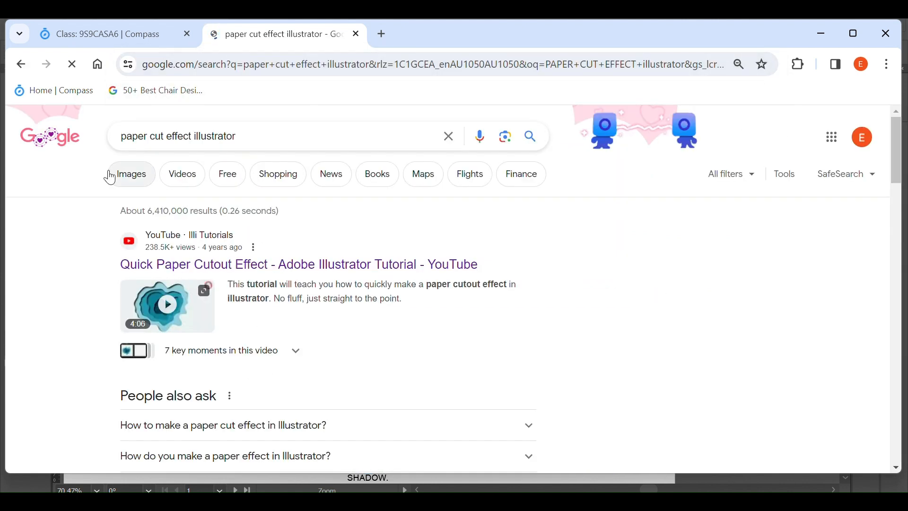
click(132, 176)
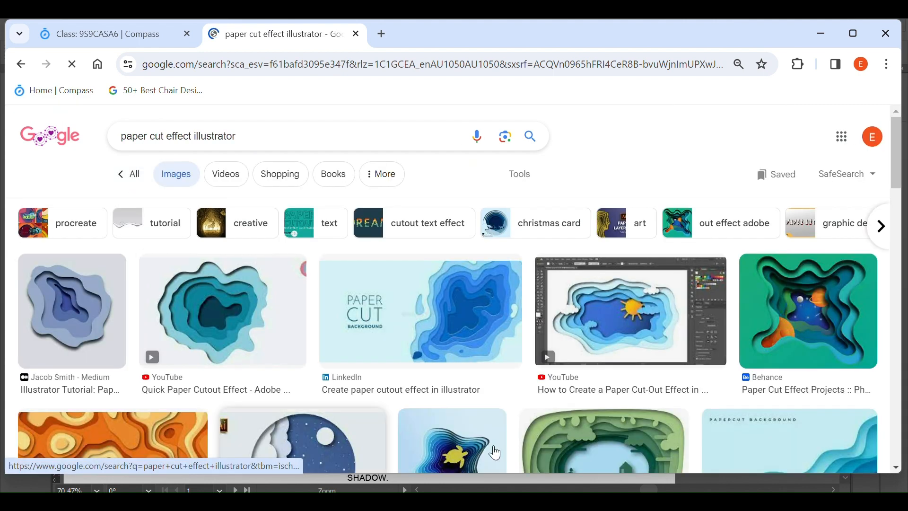
Step: Copy the green Behance paper-cut image with planets from the results and paste it onto the investigation page in Illustrator
click(781, 312)
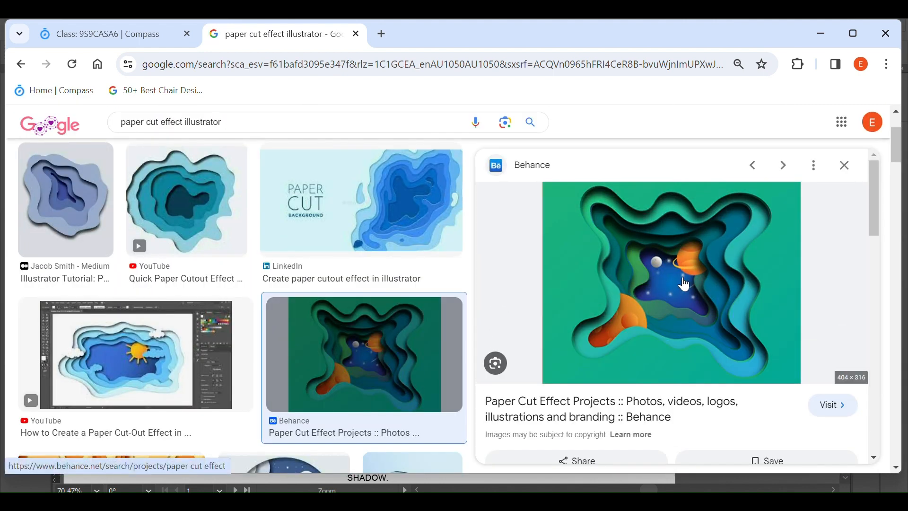
right_click(682, 284)
scroll(739, 223, down, 3)
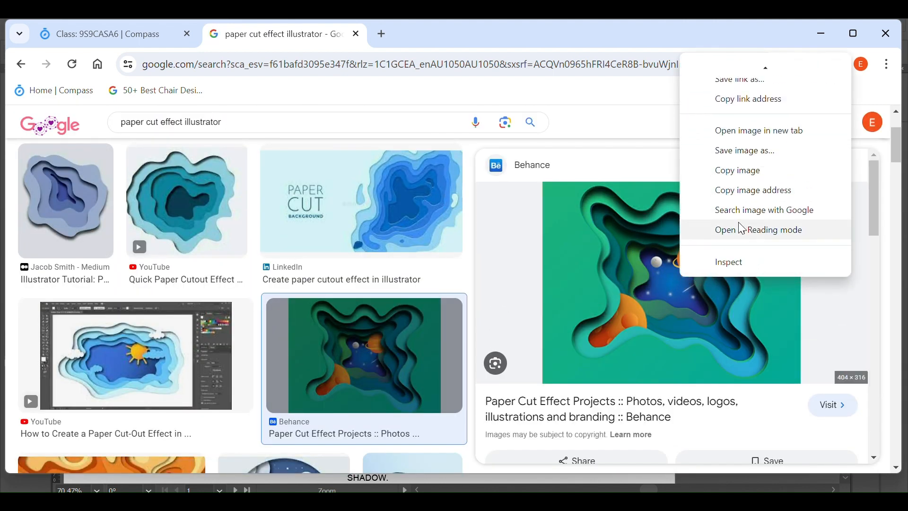
click(743, 171)
key(alt+Tab)
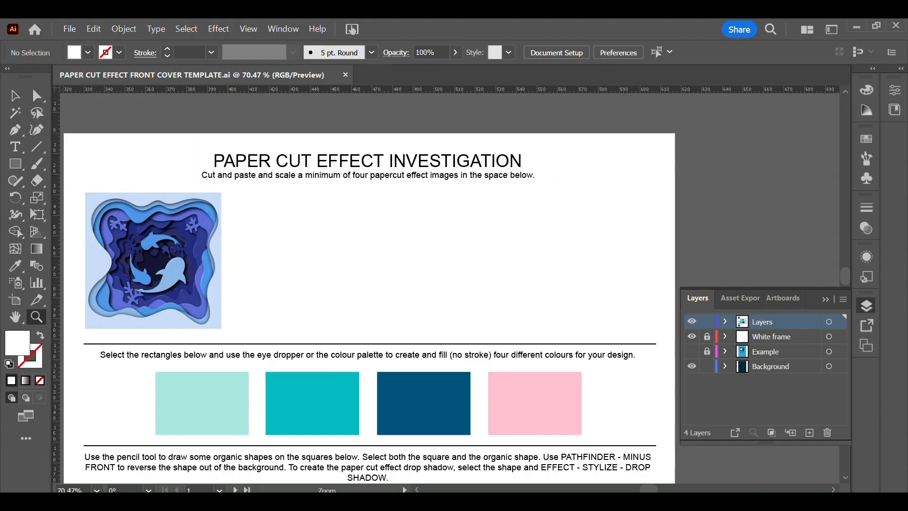
key(ctrl+v)
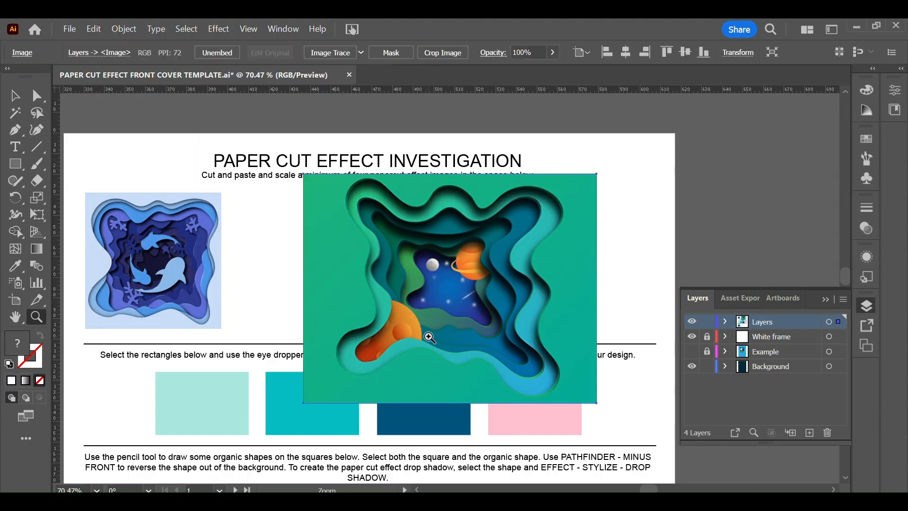
Step: Scale the pasted green image down proportionally and place it beside the blue fish paper-cut image
click(429, 338)
key(ctrl+minus)
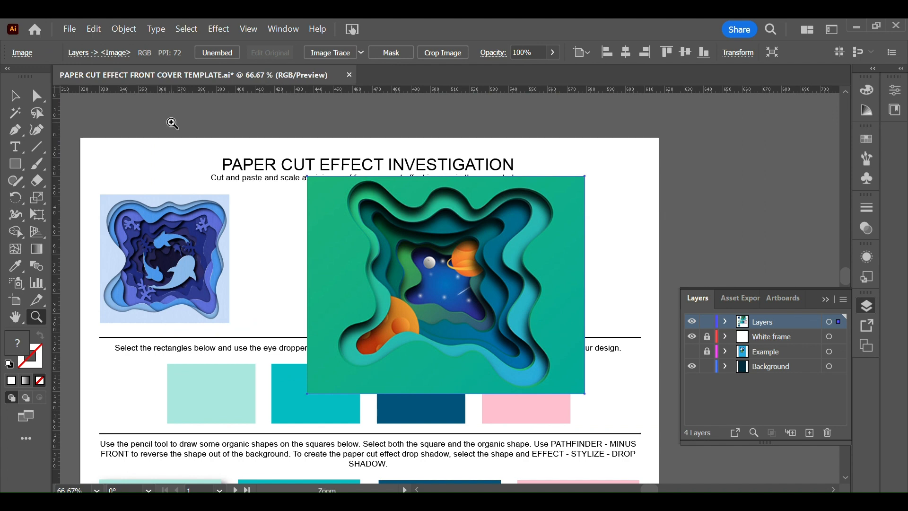
click(11, 96)
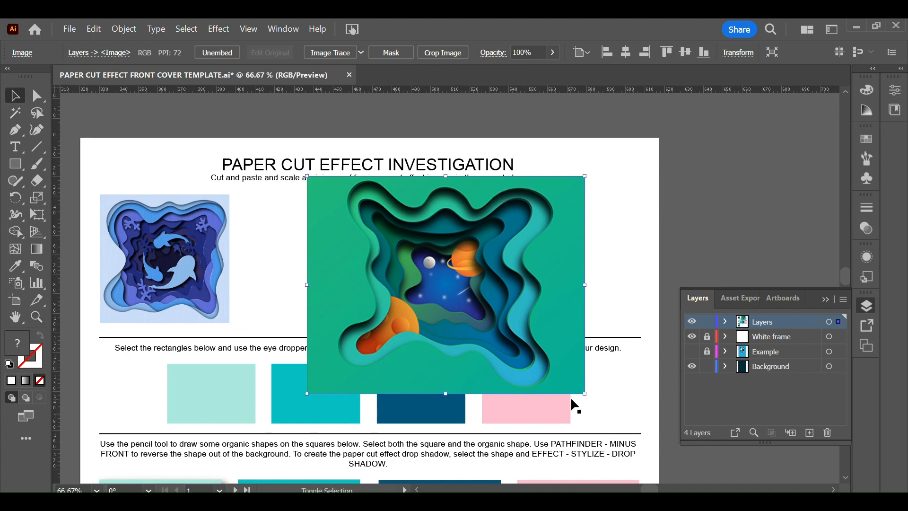
drag(585, 394, 440, 292)
drag(402, 246, 340, 266)
Step: Switch to Chrome, copy the YouTube paper-cut image with the sun and clouds, and paste it onto the Illustrator page
key(alt+Tab)
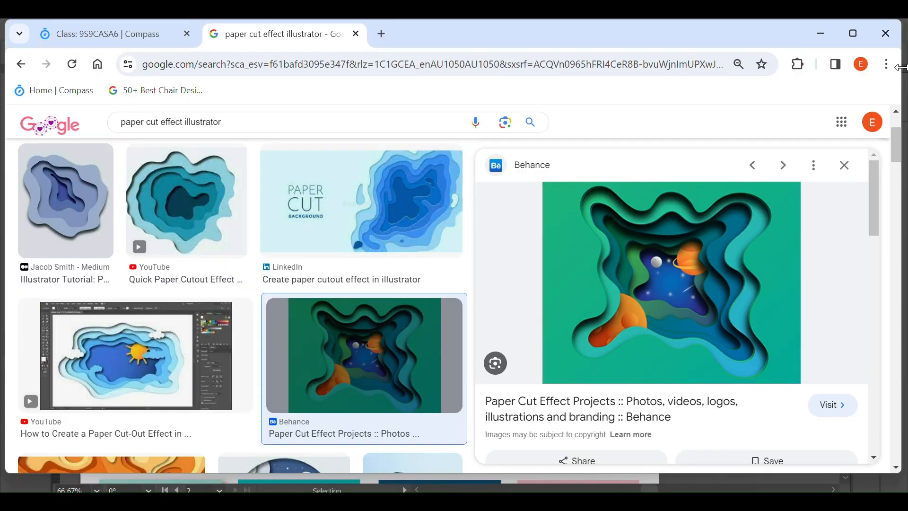
click(134, 338)
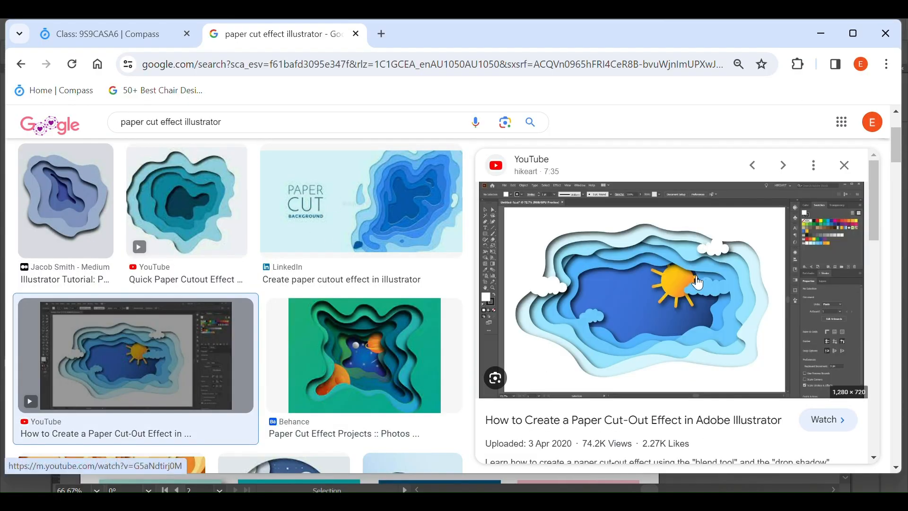
right_click(661, 288)
click(710, 246)
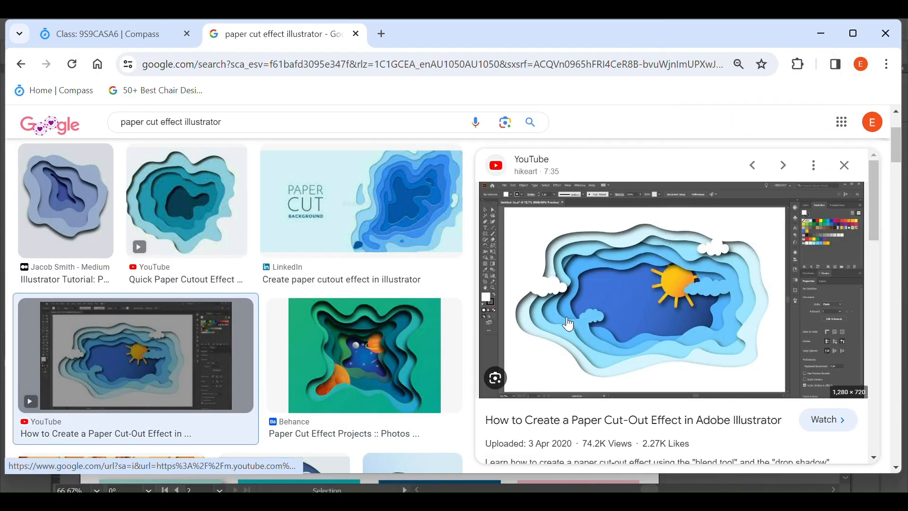
click(480, 490)
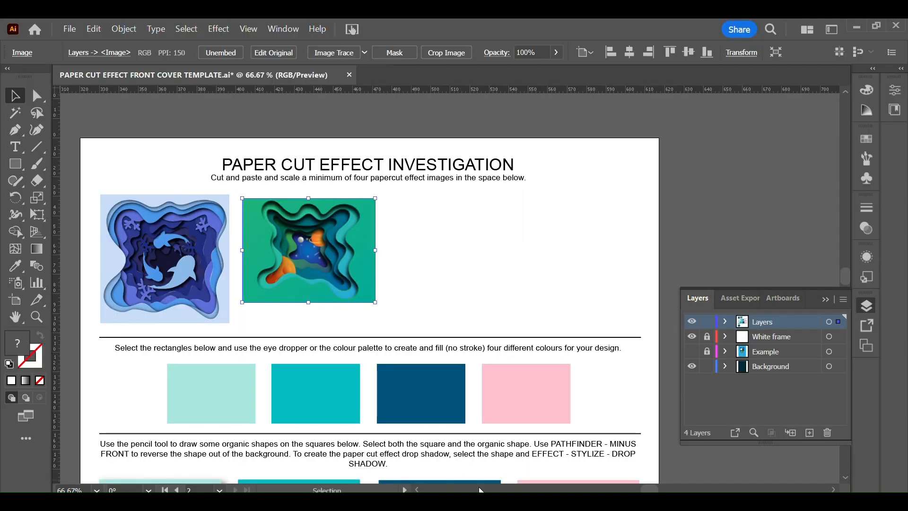
click(517, 279)
key(ctrl+v)
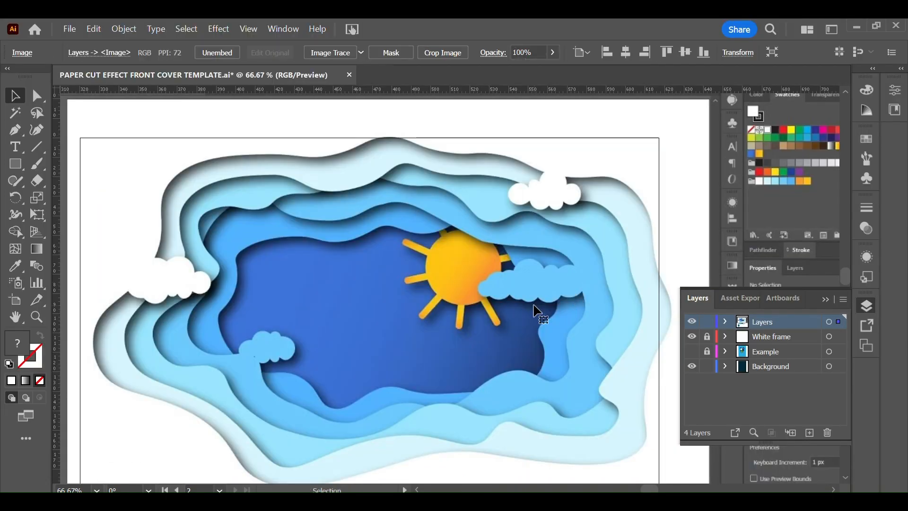
Step: Crop the pasted screenshot to the sun-and-clouds artwork and fit it at reduced size beside the green image
key(ctrl+minus)
key(ctrl+minus)
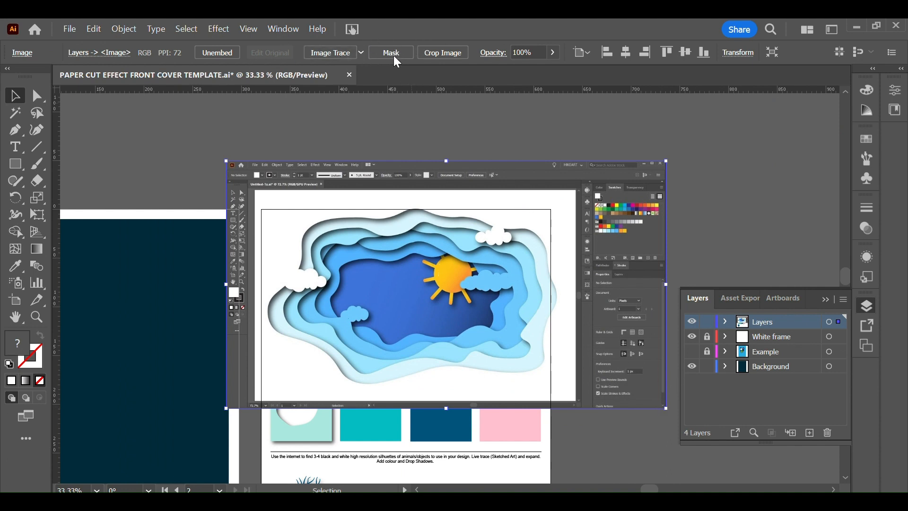
drag(632, 29, 635, 56)
click(446, 80)
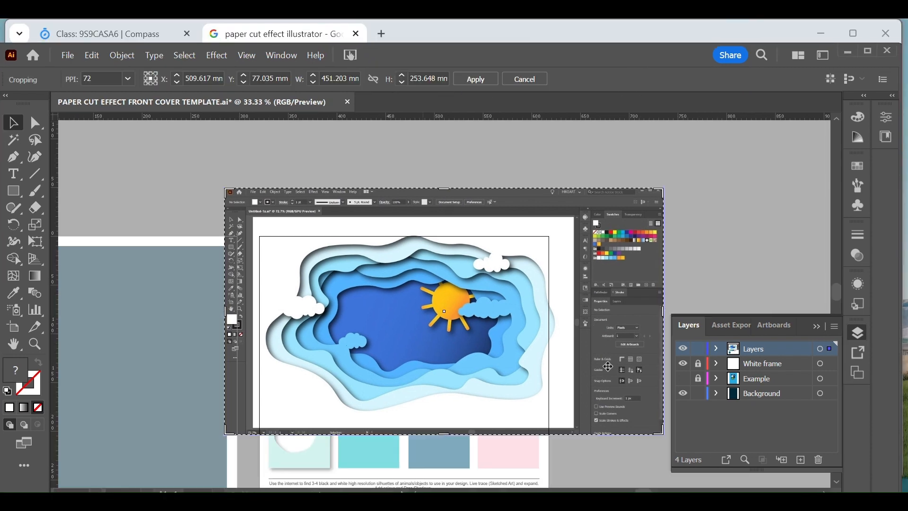
drag(664, 435, 555, 417)
drag(226, 193, 465, 369)
key(Return)
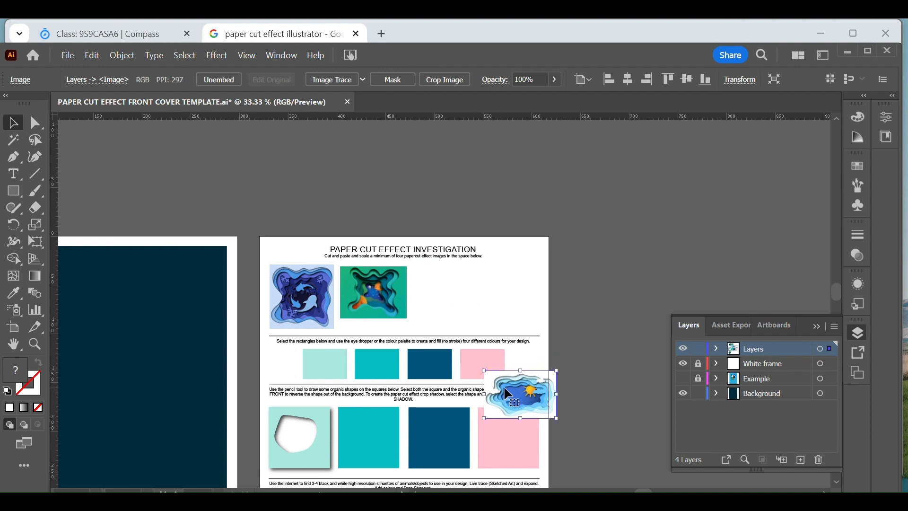
drag(523, 393, 460, 302)
Step: Switch to Chrome, find the circular blue paper-cut winter scene with deer in the image results, and copy it
key(alt+Tab)
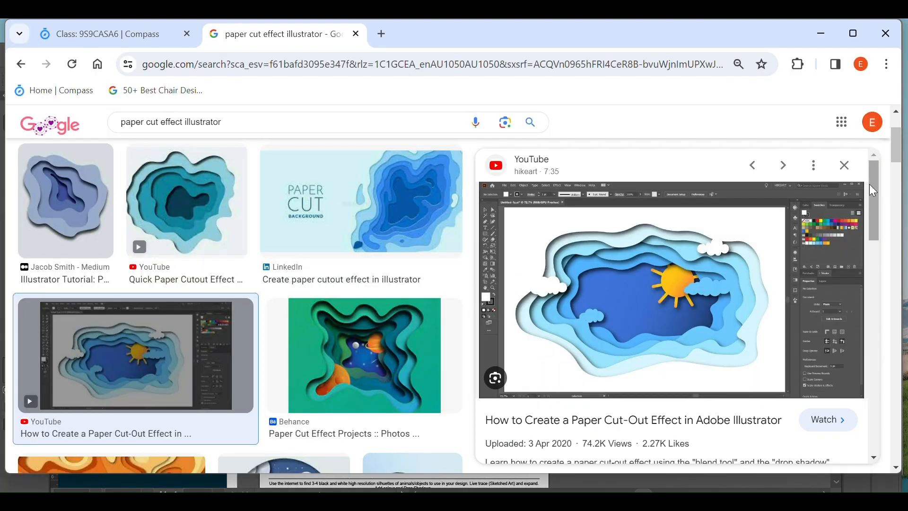
drag(873, 187, 879, 334)
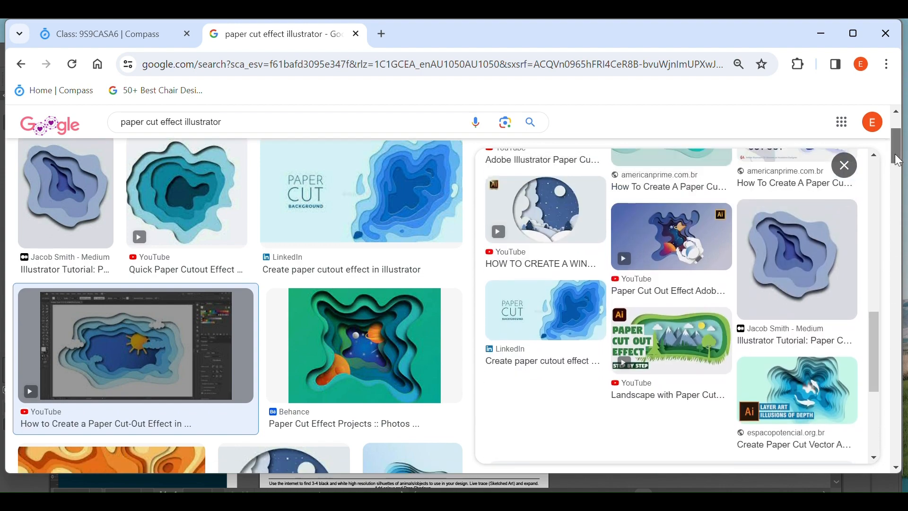
drag(897, 159, 898, 208)
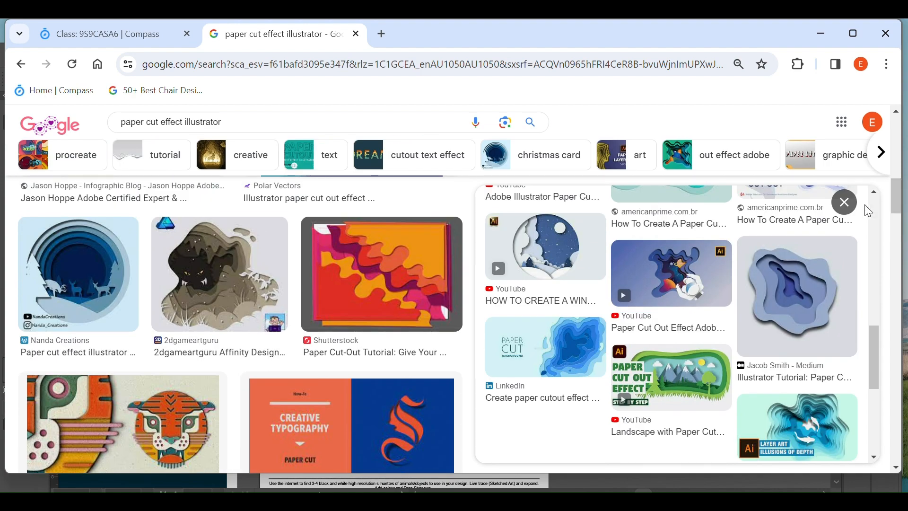
click(89, 291)
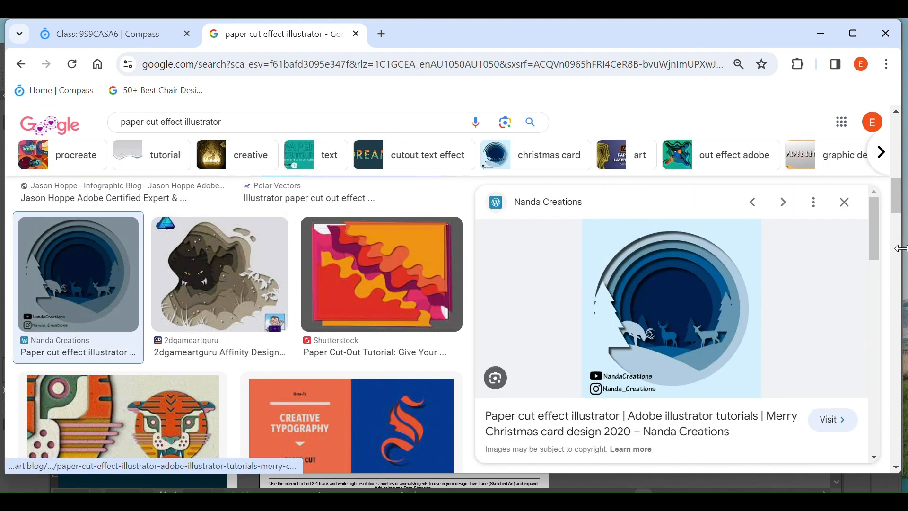
right_click(687, 292)
click(742, 231)
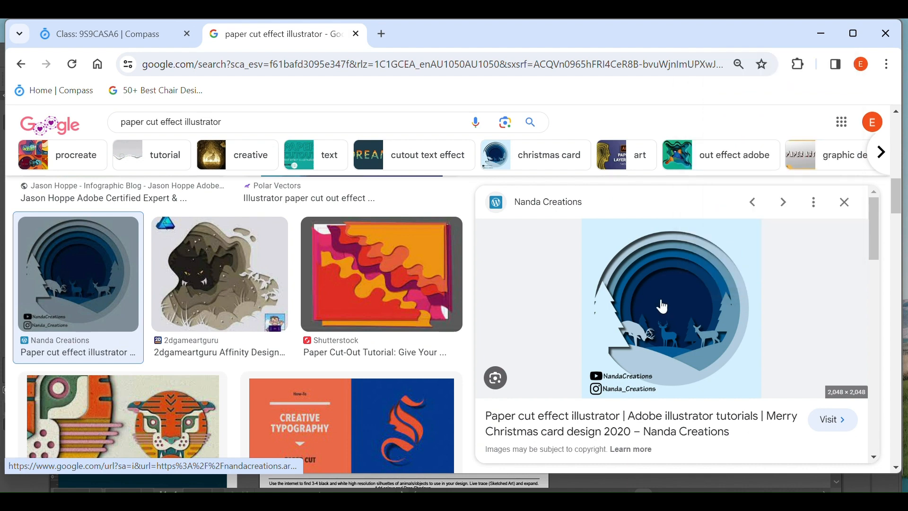
Step: Return to Illustrator, scale the sun-and-clouds image down further, and deselect it
key(alt+Tab)
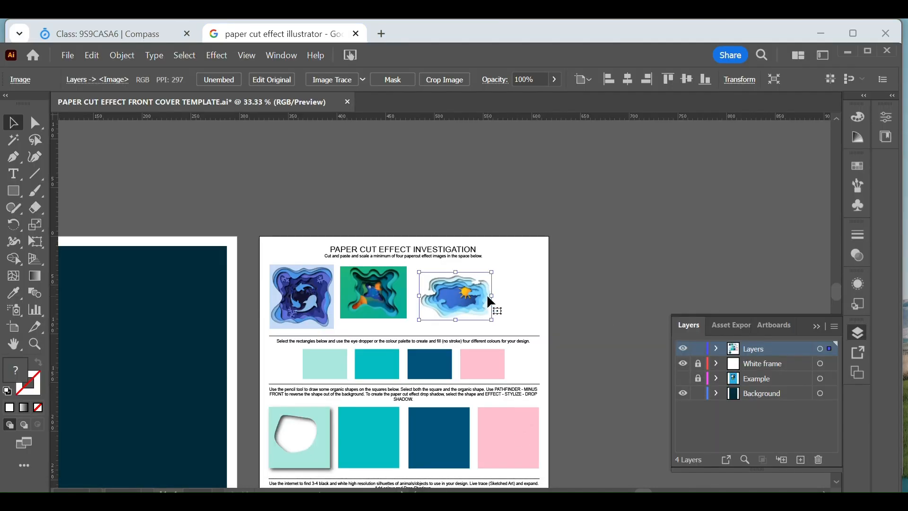
drag(495, 314, 473, 307)
click(544, 329)
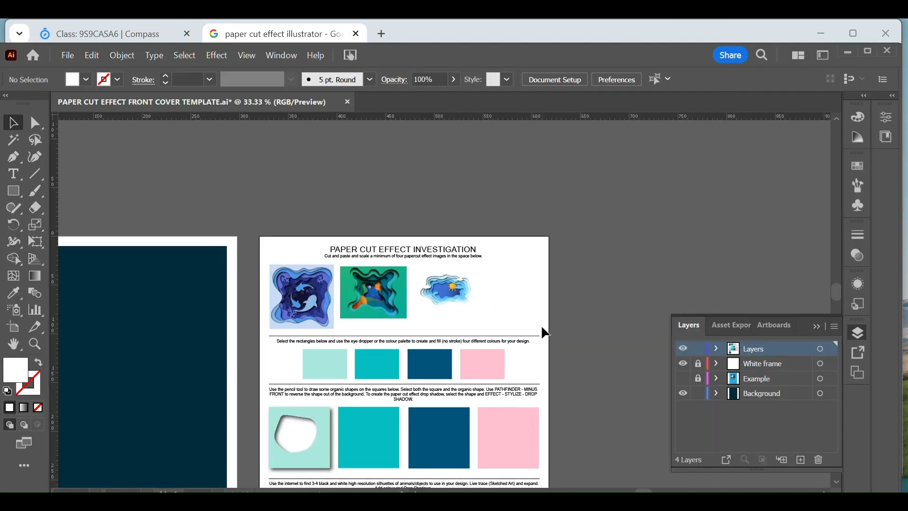
Step: Paste the circular winter deer scene, scale it down and place it beside the sun-and-clouds image in the examples row
key(ctrl+v)
key(ctrl+minus)
key(ctrl+minus)
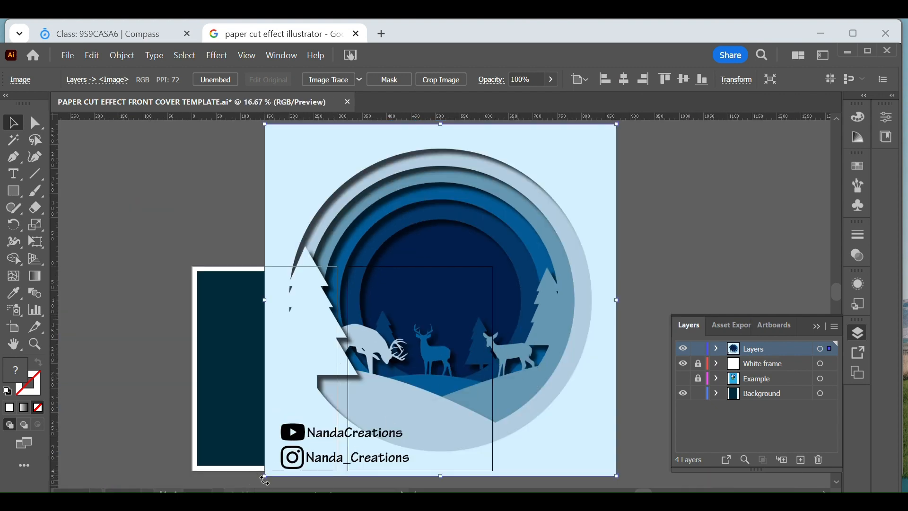
drag(265, 479, 559, 176)
drag(598, 154, 490, 314)
click(519, 302)
Step: Reposition the Illustrator window higher on the screen and extend its lower corner to give the page more room
click(35, 344)
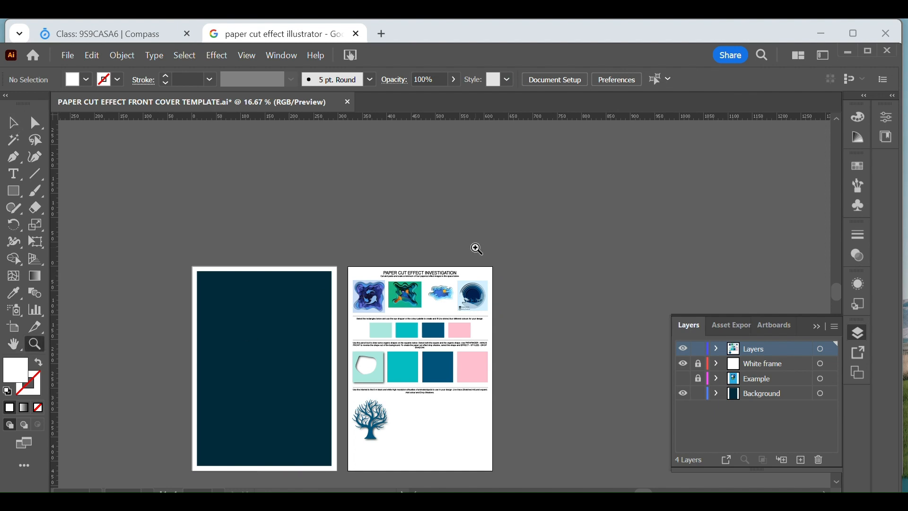
drag(427, 306, 640, 254)
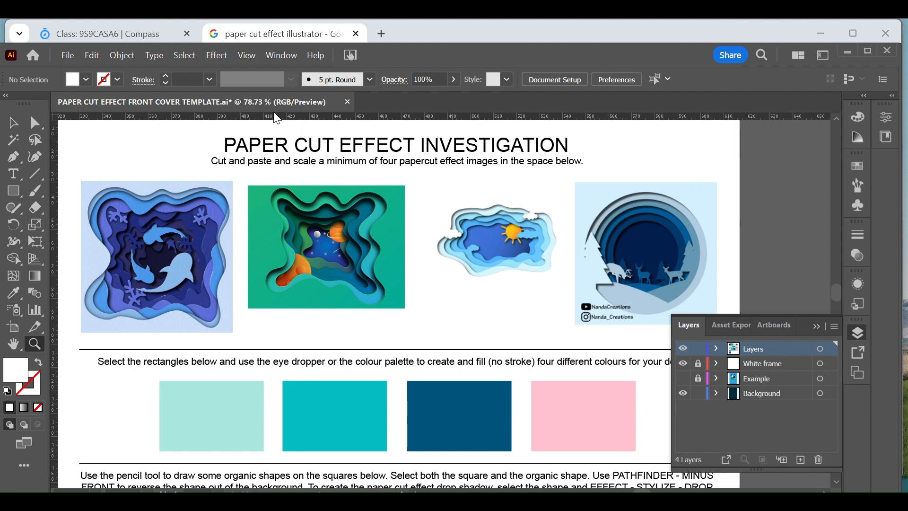
key(v)
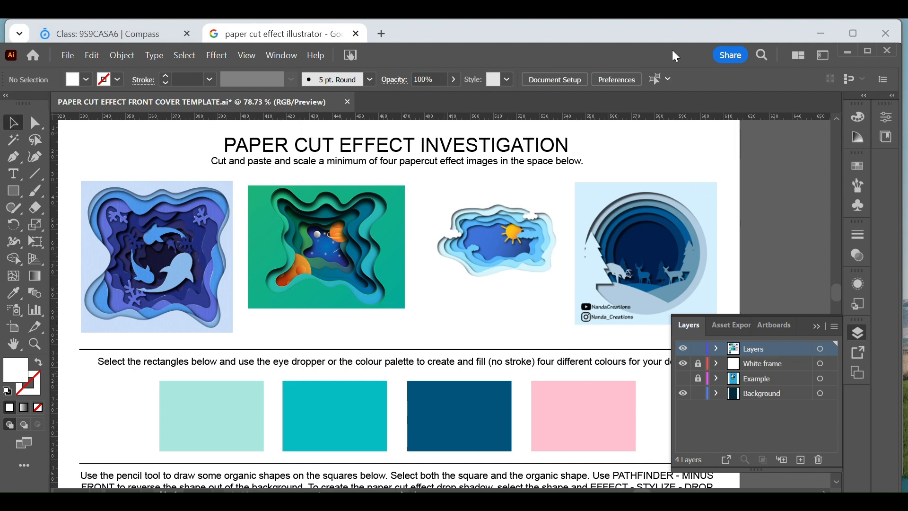
drag(672, 50, 671, 30)
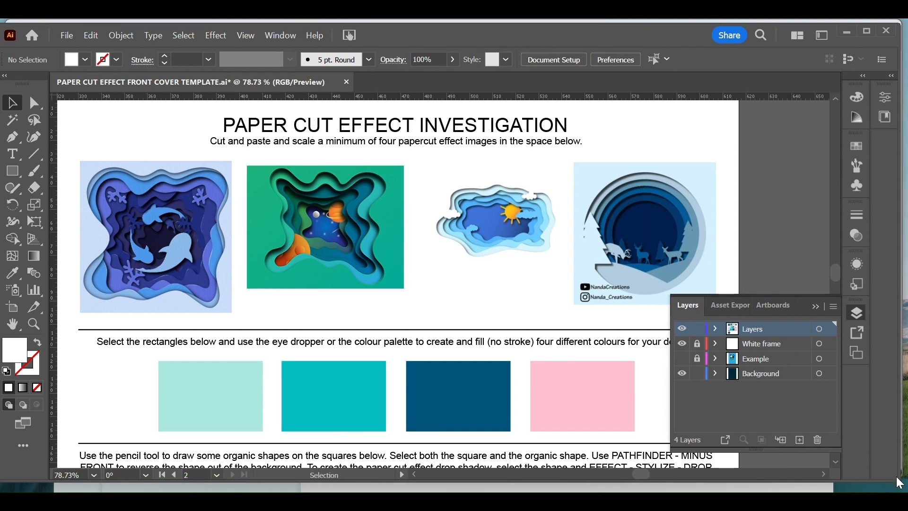
drag(897, 482, 900, 495)
Step: Fill the first rectangle, the pale mint one, in the colour row with a dark grey-green
scroll(342, 271, down, 5)
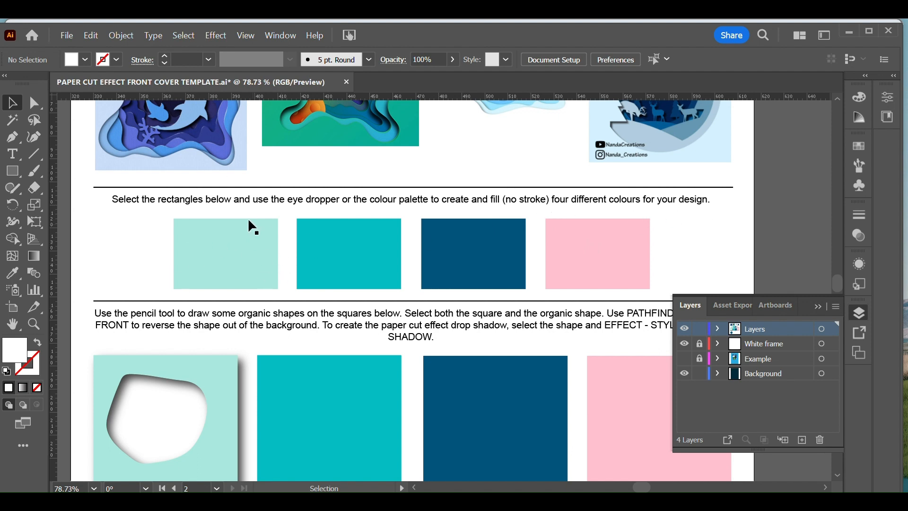
click(229, 256)
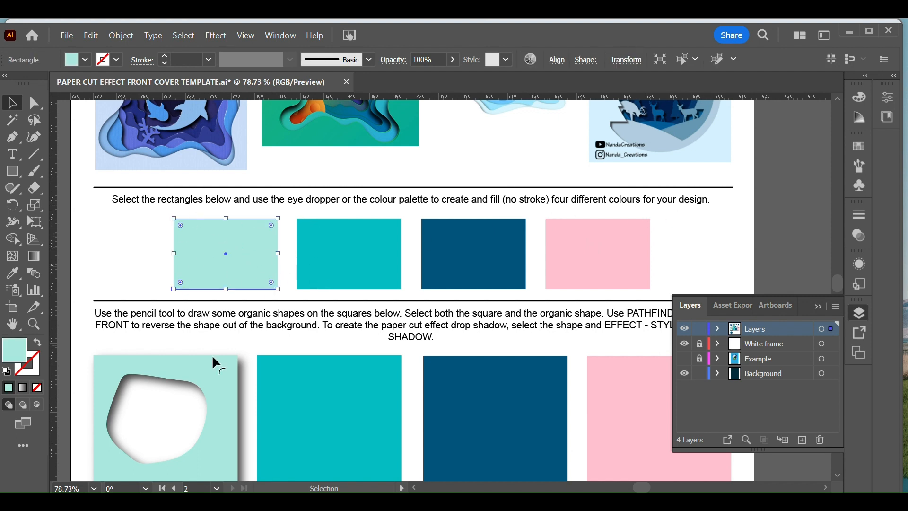
double_click(14, 351)
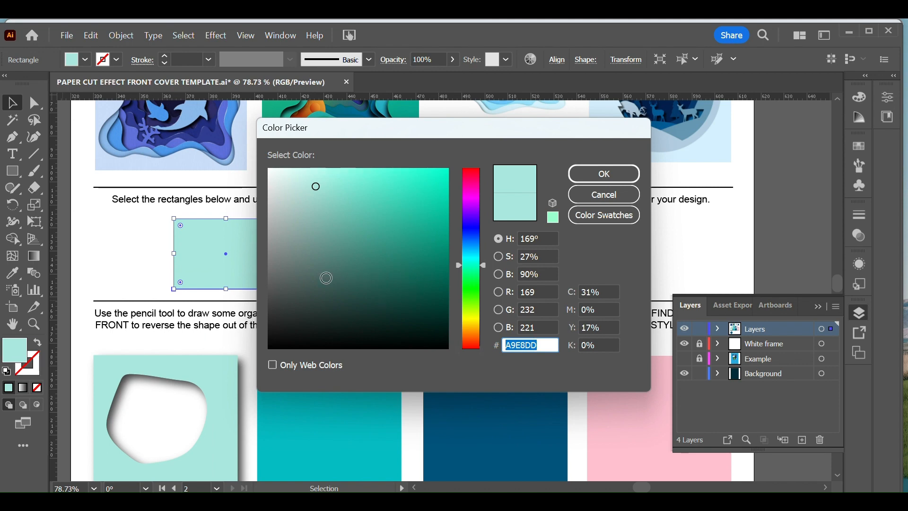
click(319, 282)
click(594, 181)
Step: Fill the second rectangle, the turquoise one, in the colour row with a muted grey-teal
click(365, 271)
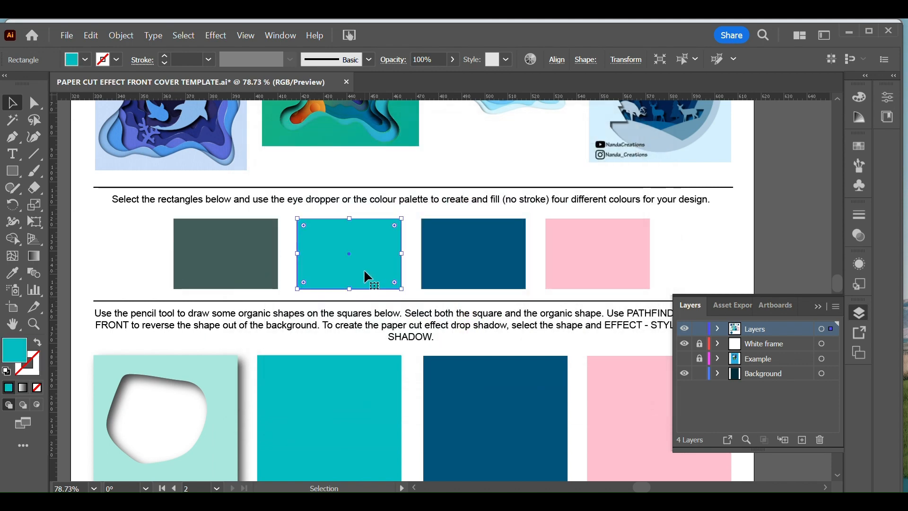
double_click(14, 350)
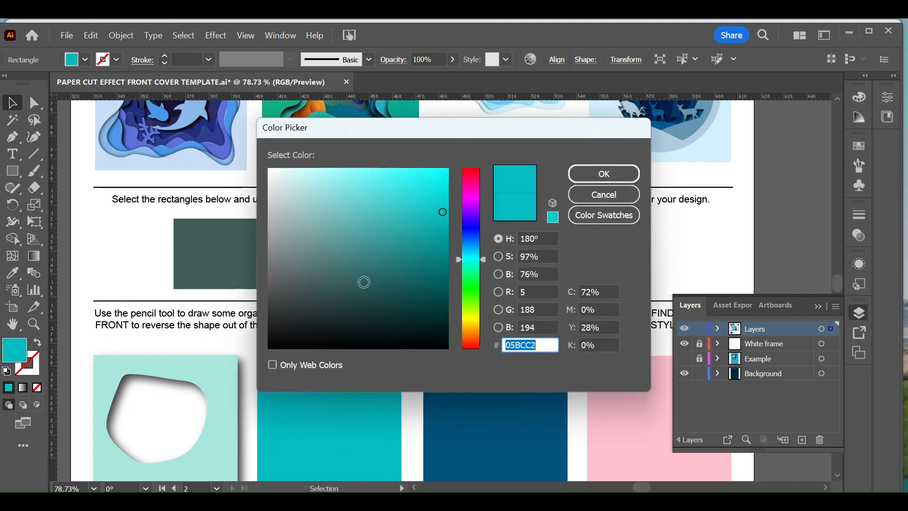
click(326, 221)
click(629, 175)
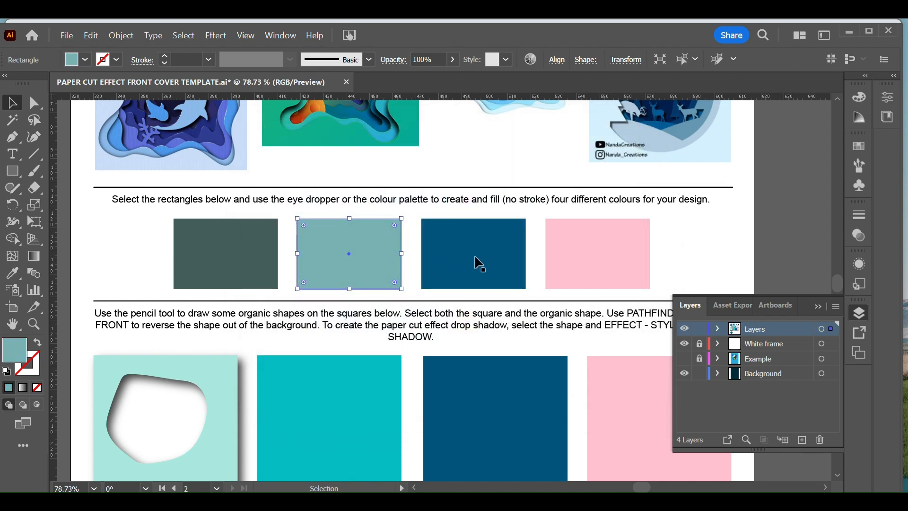
click(476, 261)
double_click(476, 260)
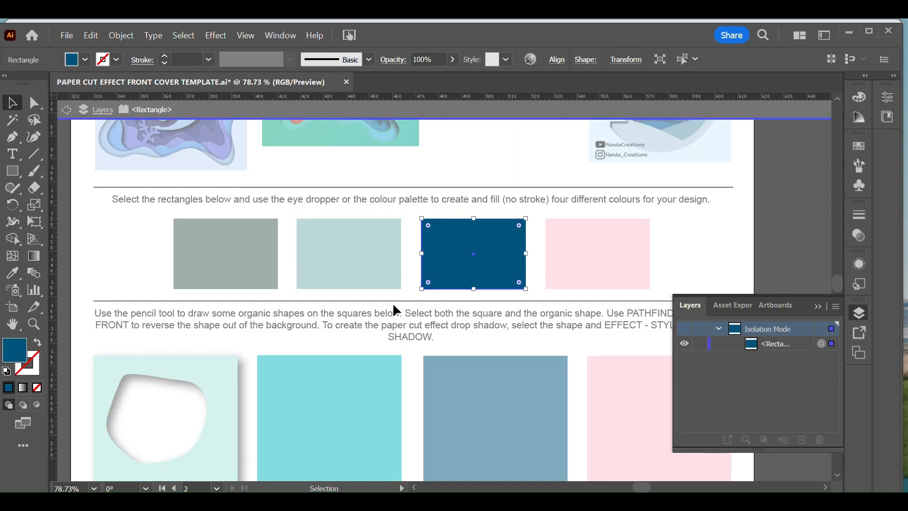
click(535, 186)
click(68, 113)
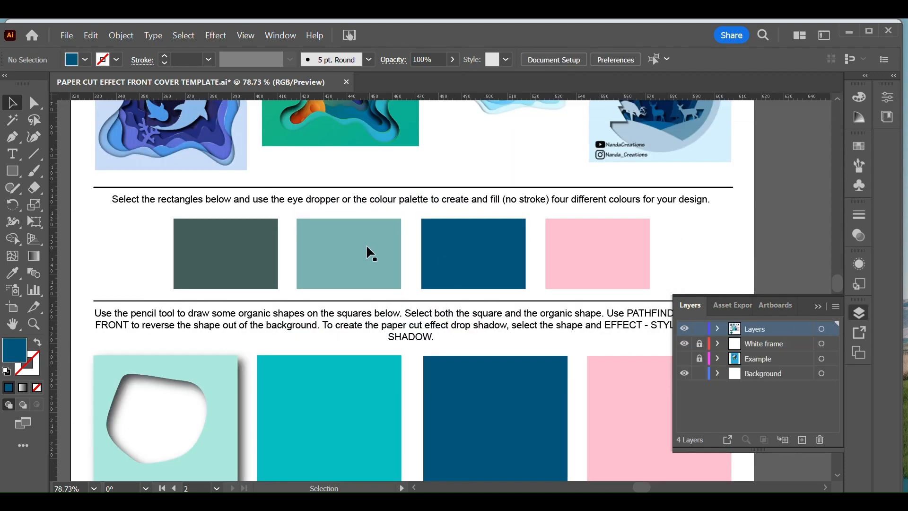
double_click(483, 263)
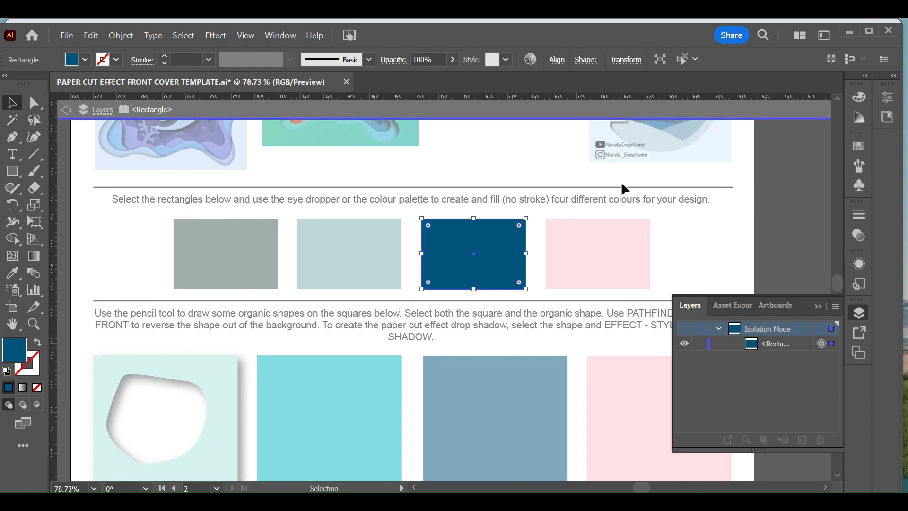
click(575, 206)
click(452, 255)
click(66, 110)
Step: Fill the third rectangle, the dark blue one, in the colour row with a bright blue
click(483, 253)
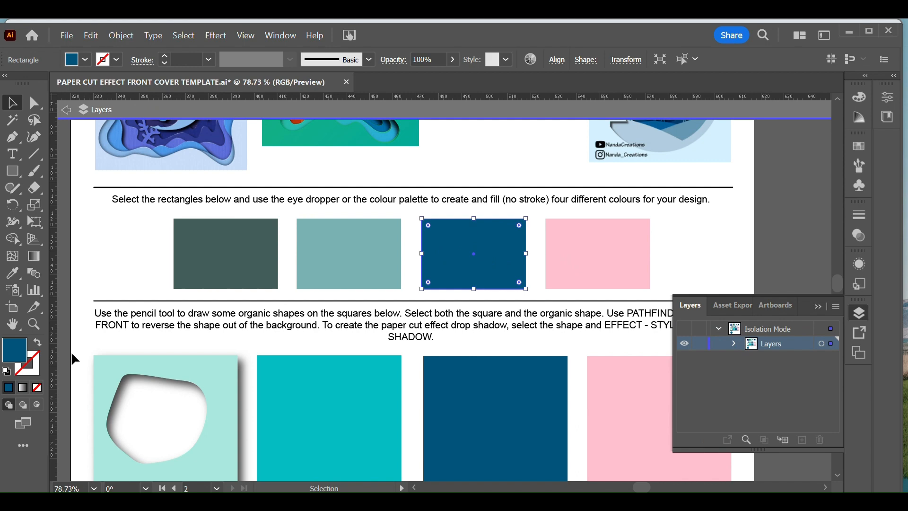
double_click(14, 353)
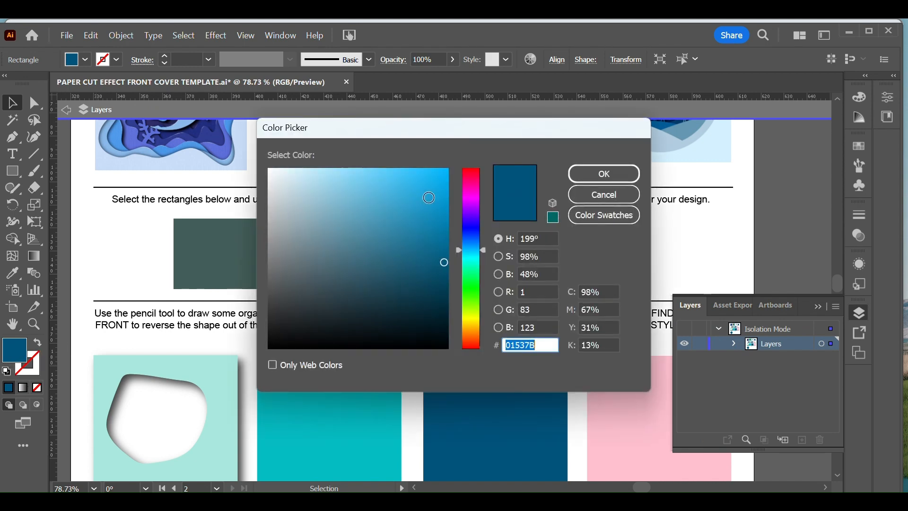
click(438, 199)
click(615, 175)
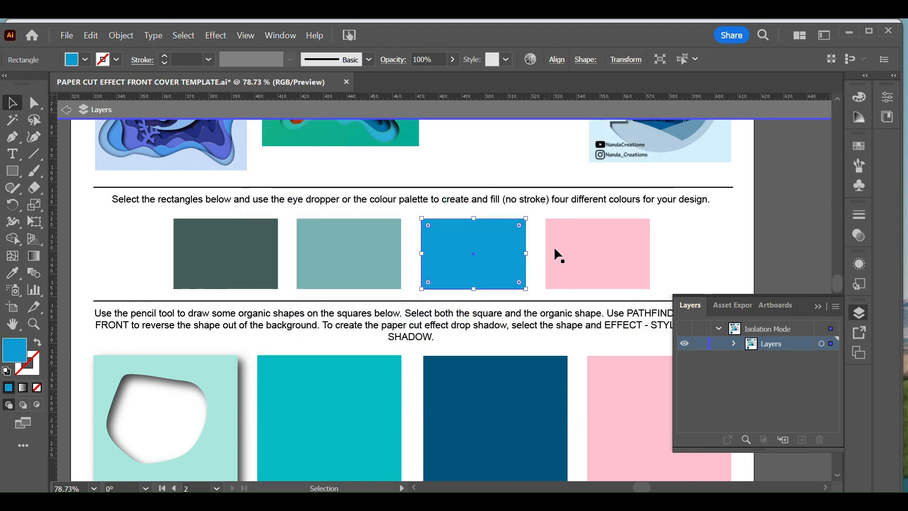
Step: Fill the pink rectangle in the colour row with pale yellow-green ECFCC0 and deselect it
click(564, 248)
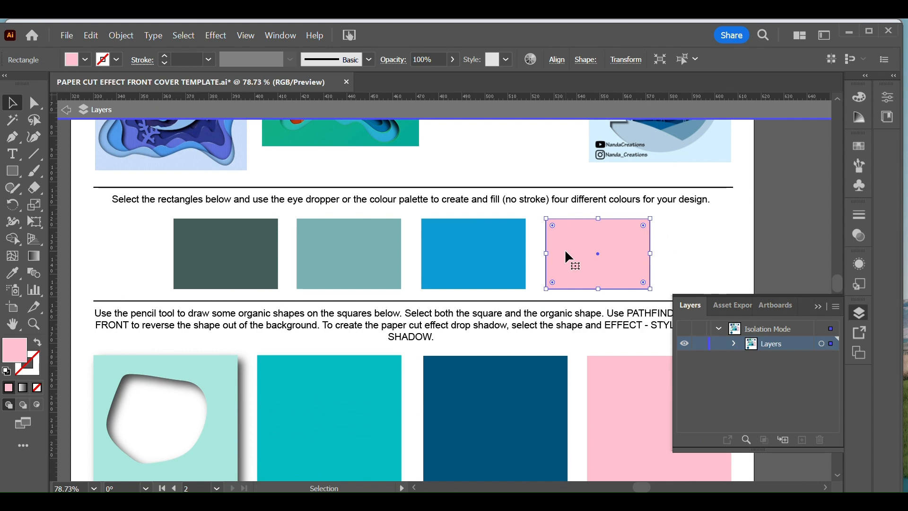
double_click(7, 359)
drag(469, 303, 470, 311)
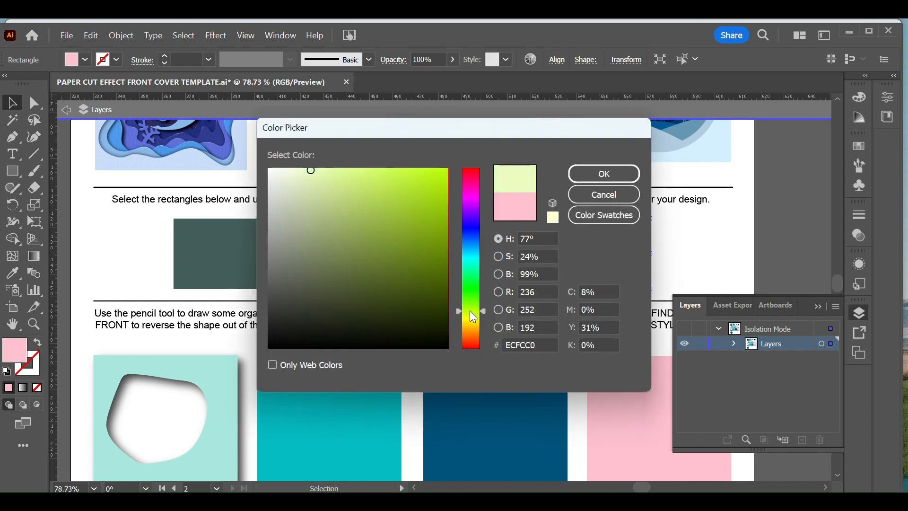
click(607, 175)
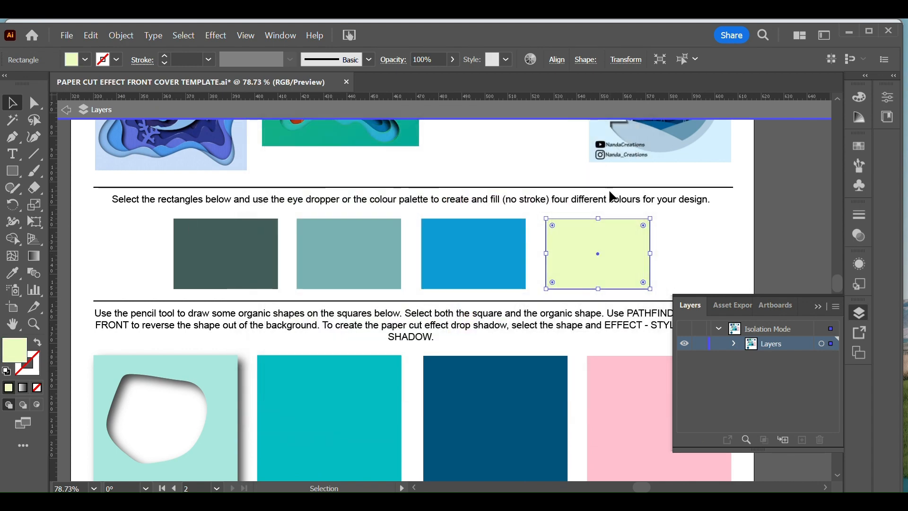
click(689, 251)
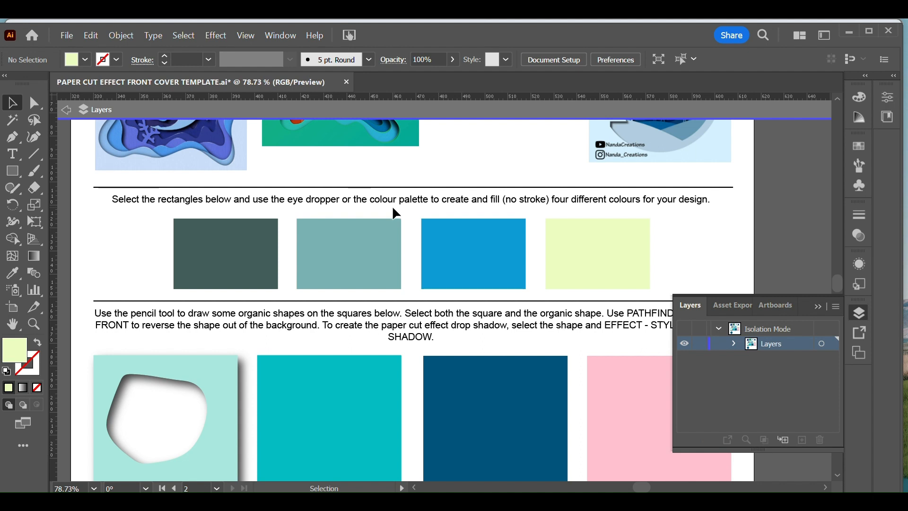
Step: Inspect the stroke and fill settings of the pale yellow-green rectangle and deselect it
click(619, 257)
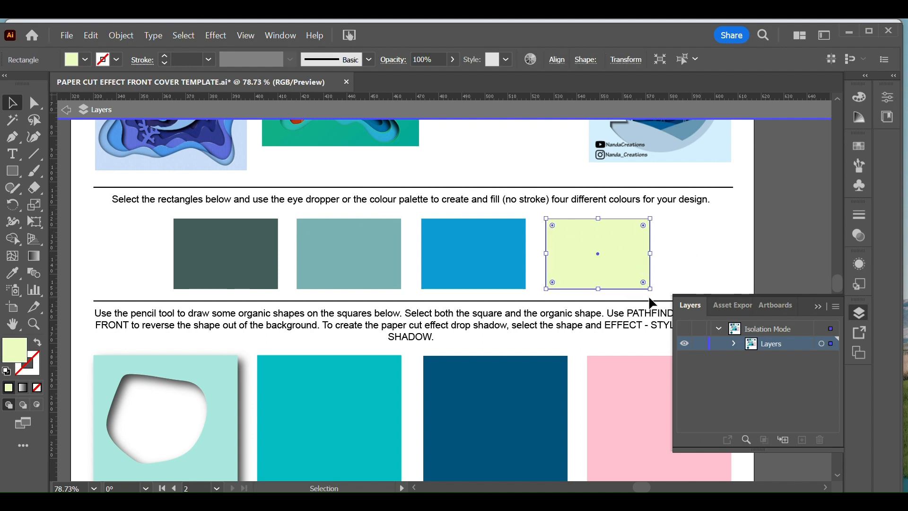
click(17, 372)
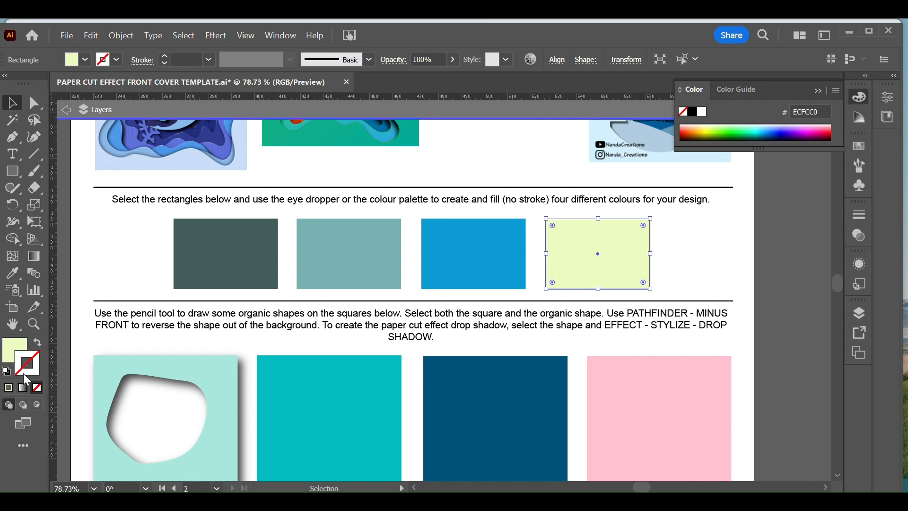
click(14, 355)
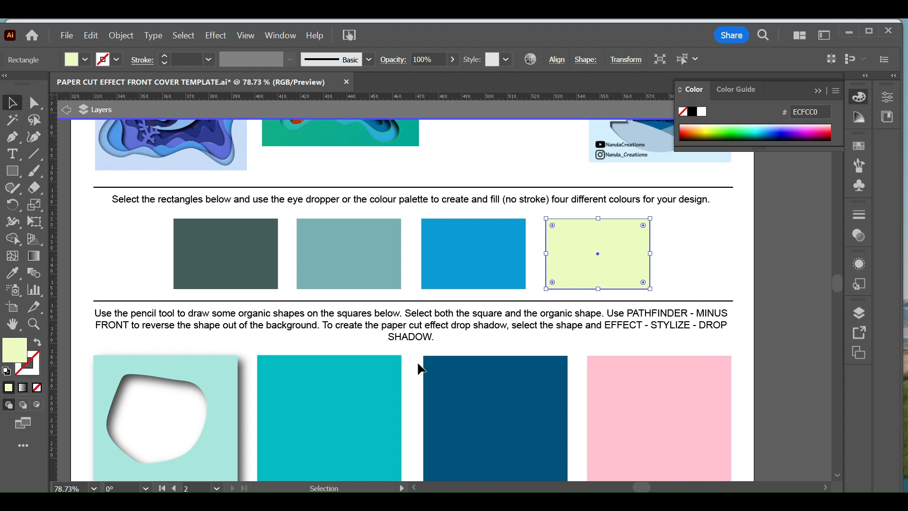
click(750, 219)
Step: Dismiss the Outlook notification and draw a closed organic shape with the Pencil tool on each of the turquoise, dark blue and pink squares
key(space)
drag(176, 404, 192, 234)
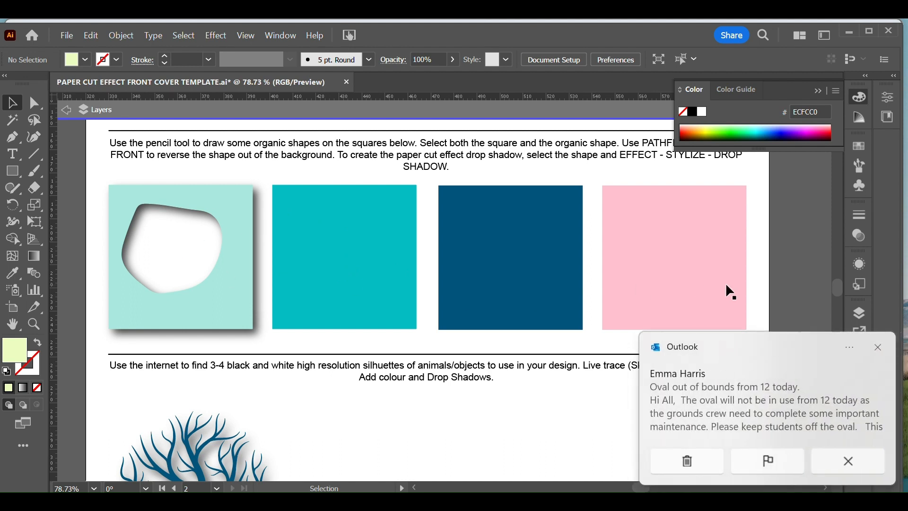
click(879, 347)
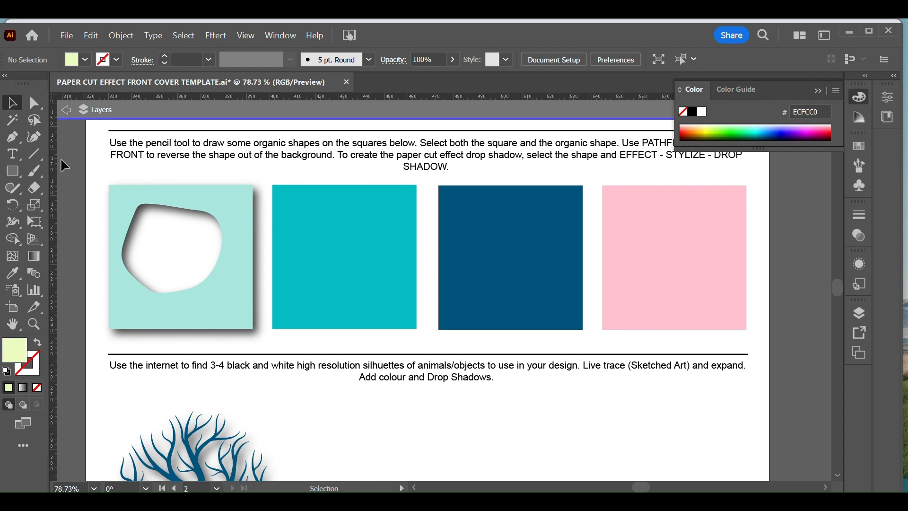
click(38, 176)
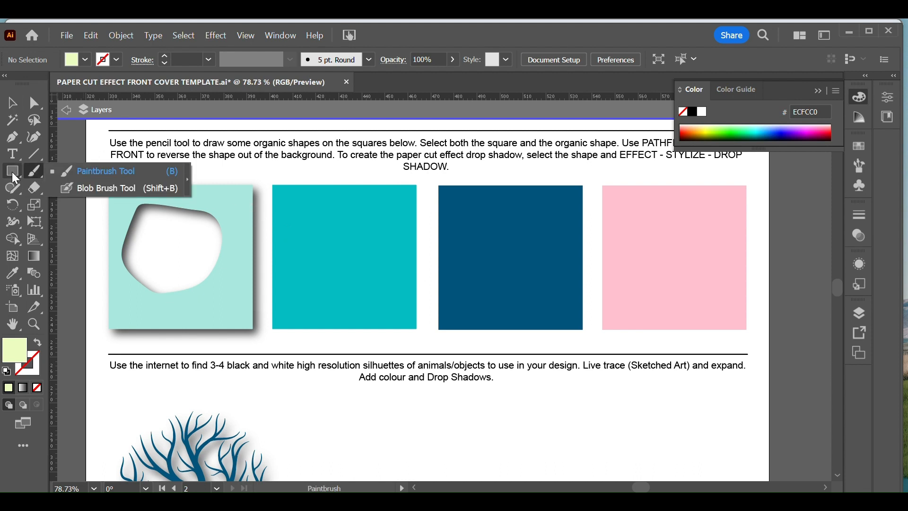
click(16, 189)
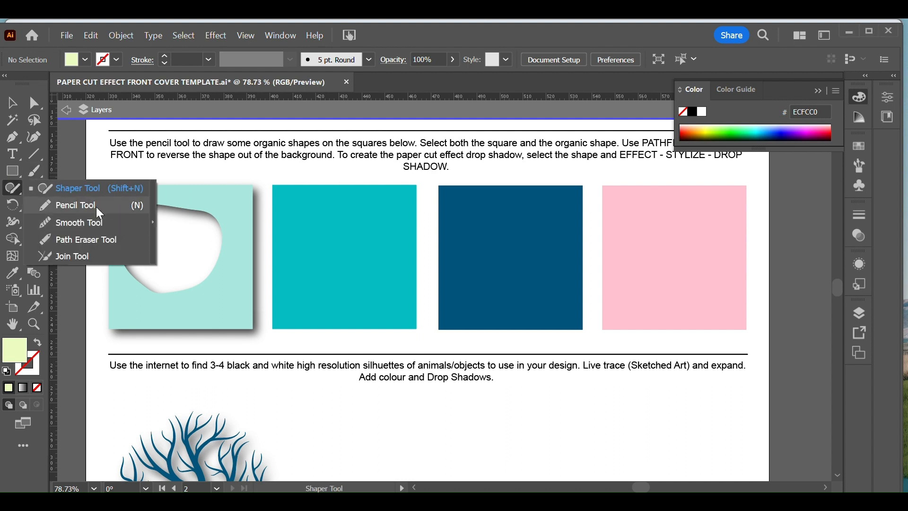
click(96, 207)
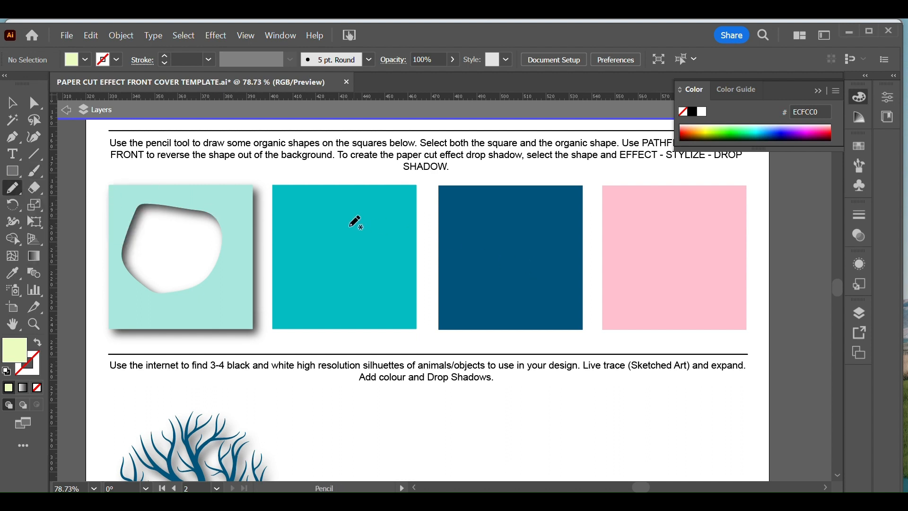
mouse_move(372, 218)
mouse_down()
mouse_move(310, 227)
mouse_move(318, 251)
mouse_move(309, 270)
mouse_move(313, 285)
mouse_move(358, 307)
mouse_move(389, 266)
mouse_move(390, 237)
mouse_move(369, 215)
mouse_up()
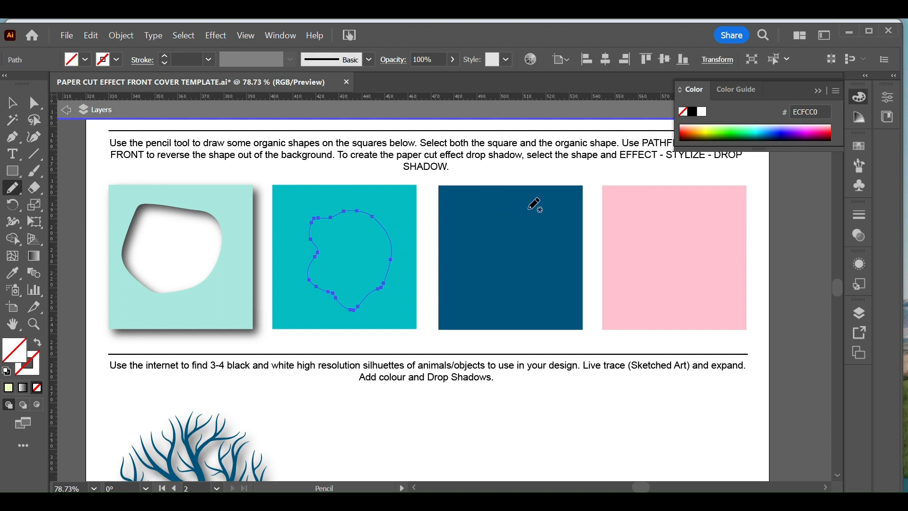
mouse_move(544, 219)
mouse_down()
mouse_move(523, 215)
mouse_move(469, 268)
mouse_move(511, 302)
mouse_move(565, 281)
mouse_move(567, 233)
mouse_move(544, 218)
mouse_up()
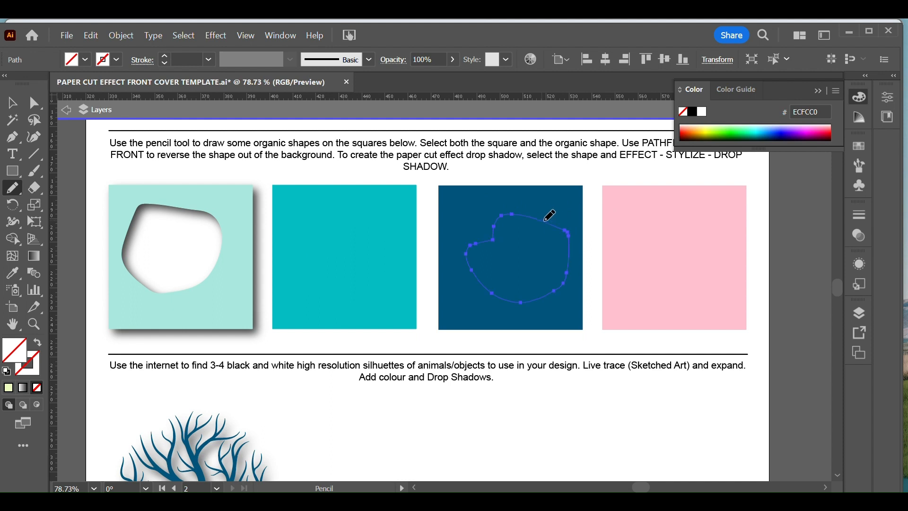
mouse_move(686, 216)
mouse_down()
mouse_move(651, 236)
mouse_move(634, 284)
mouse_move(679, 305)
mouse_move(715, 258)
mouse_move(711, 230)
mouse_move(678, 213)
mouse_up()
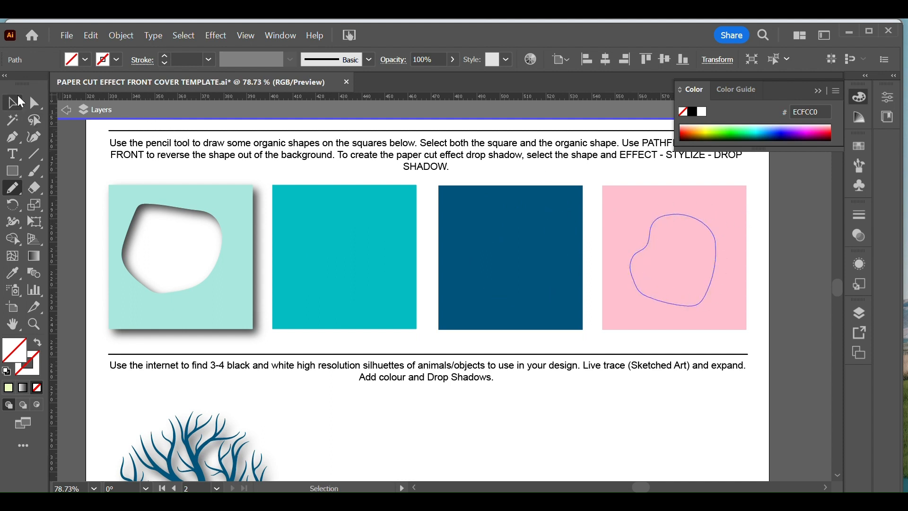
Step: Cut the organic shape out of the turquoise square with Pathfinder Minus Front and deselect it
click(12, 102)
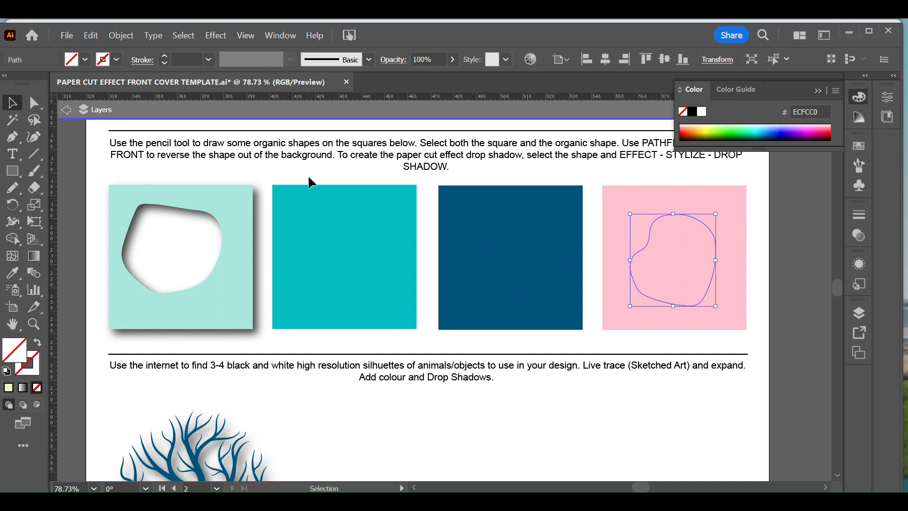
drag(311, 182, 376, 305)
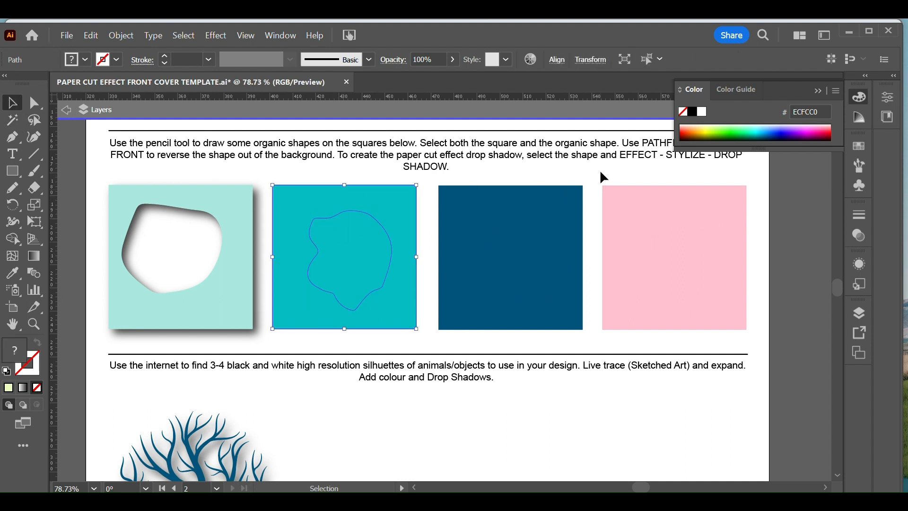
click(280, 36)
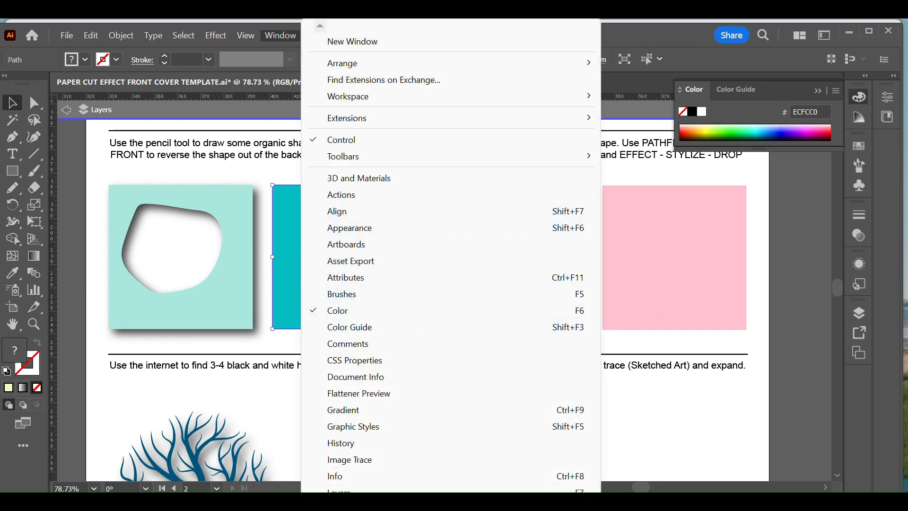
scroll(344, 462, down, 5)
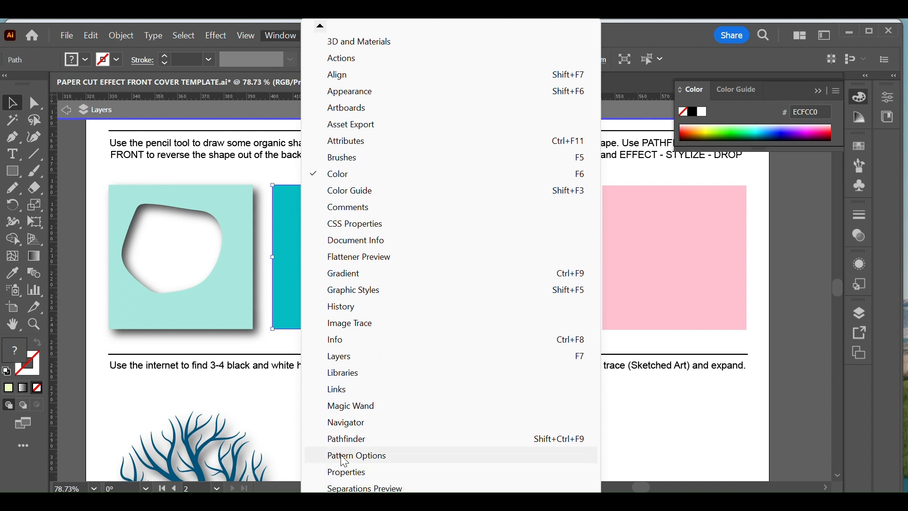
click(349, 439)
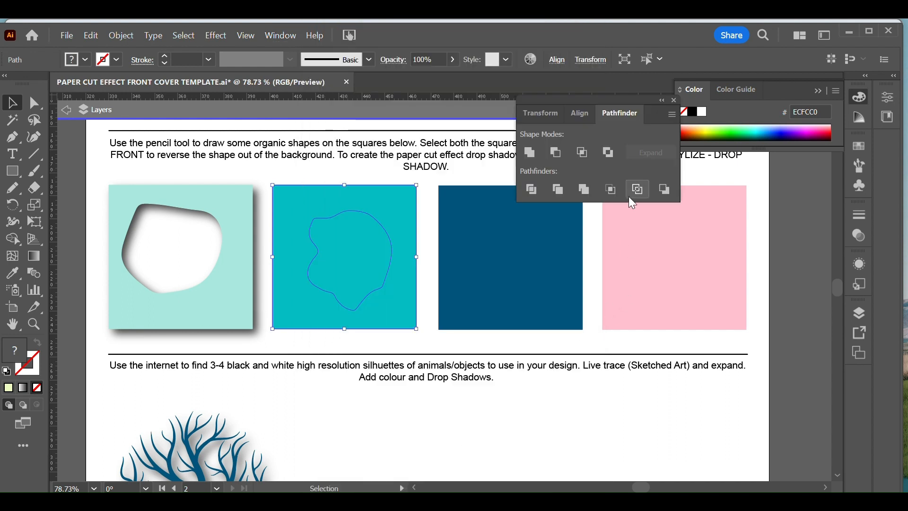
click(556, 152)
click(471, 179)
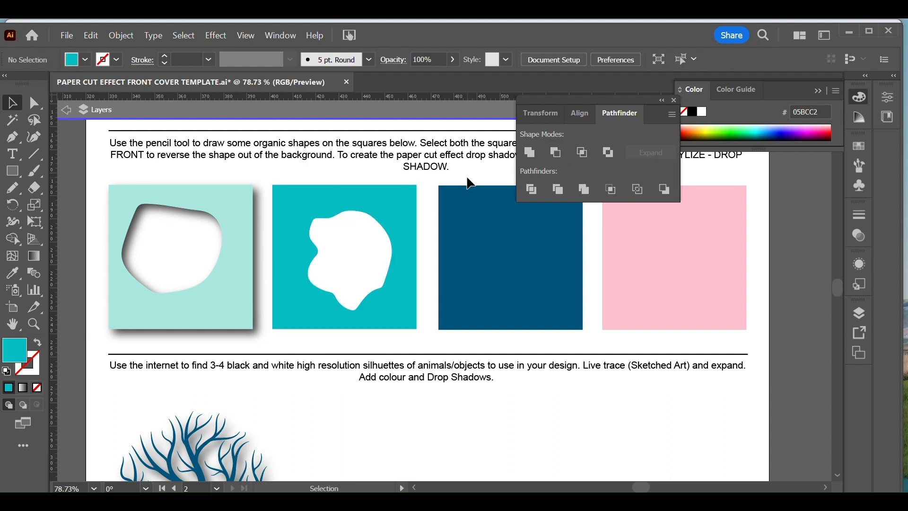
Step: Cut the organic shapes out of the dark blue and pink squares with Pathfinder Minus Front, then clear the selection
click(544, 318)
click(562, 158)
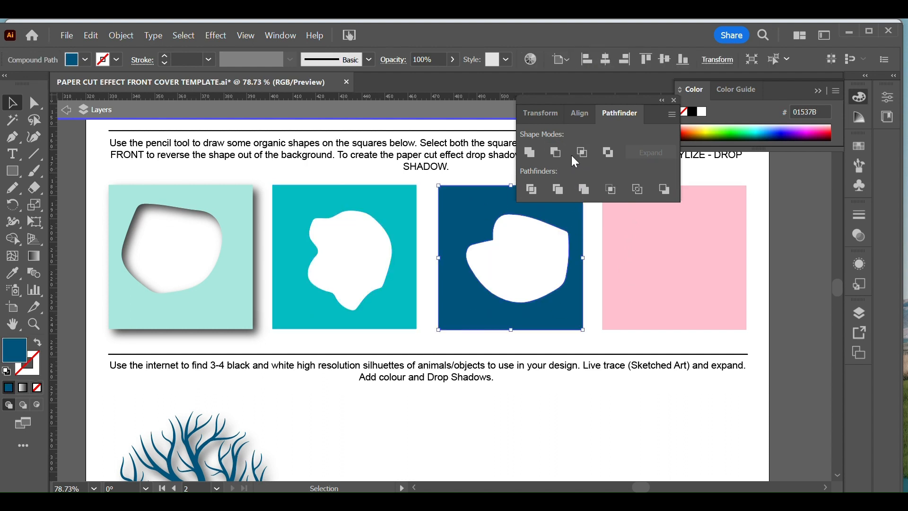
click(715, 184)
click(675, 224)
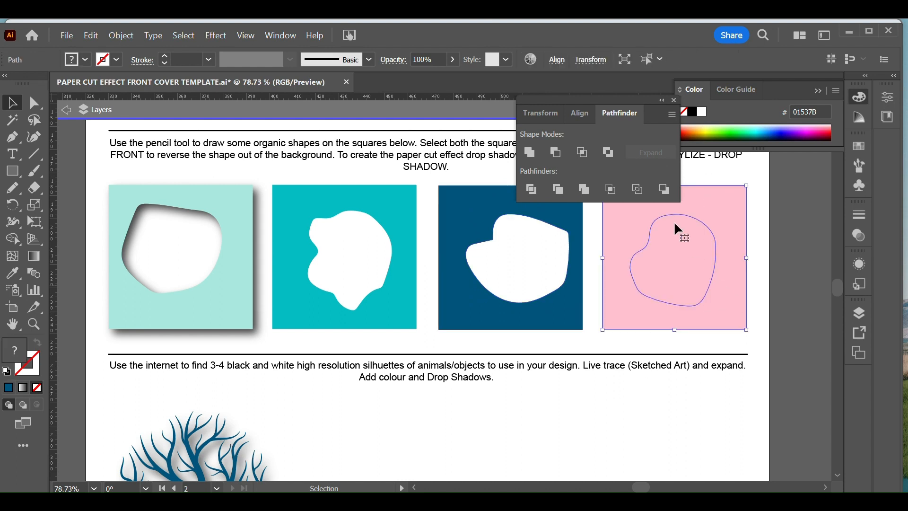
click(557, 153)
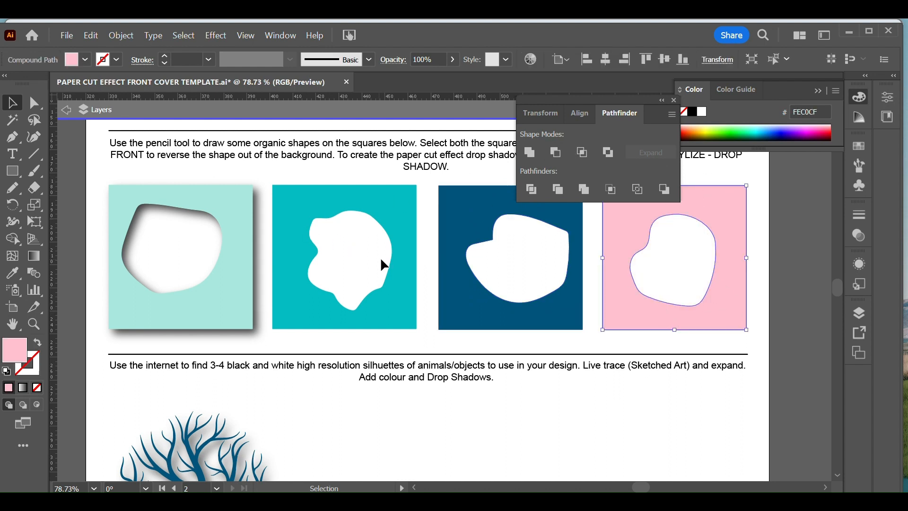
click(763, 377)
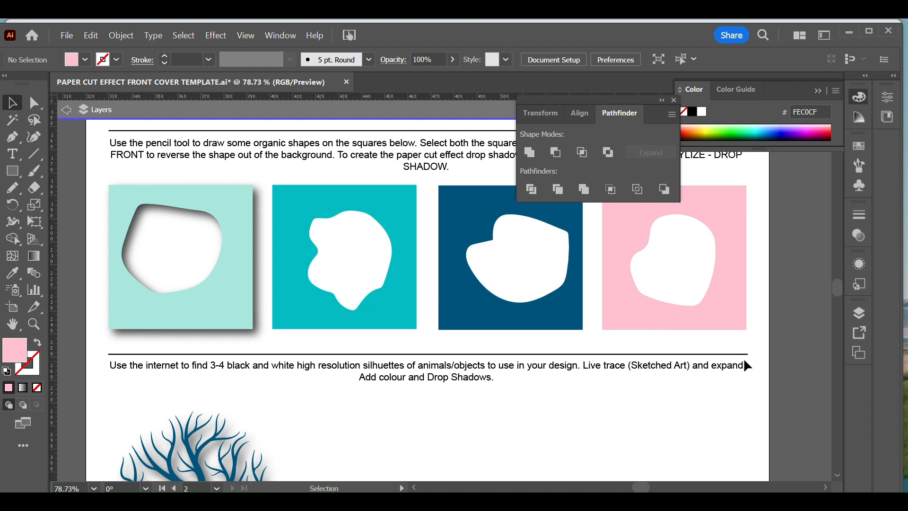
Step: Exit isolation mode and apply a Drop Shadow with X and Y offsets of 2 mm to the turquoise cut-out square
scroll(516, 267, up, 3)
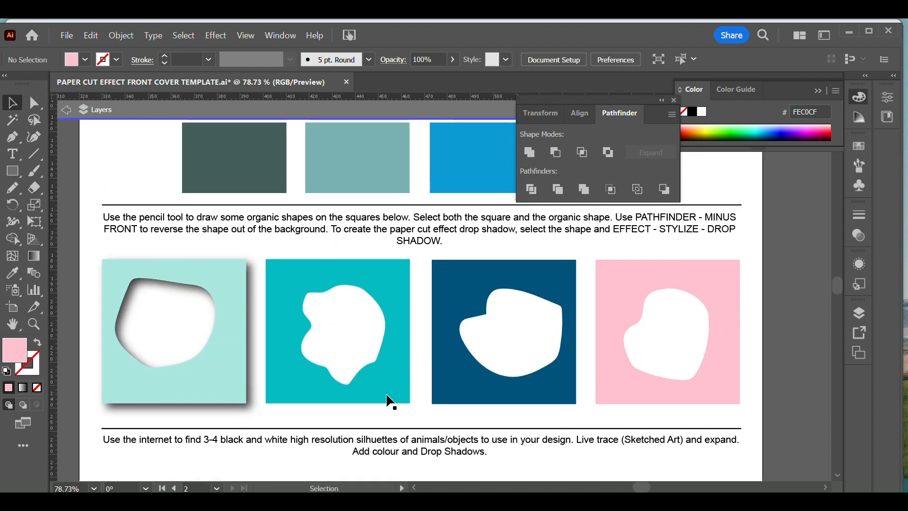
click(294, 379)
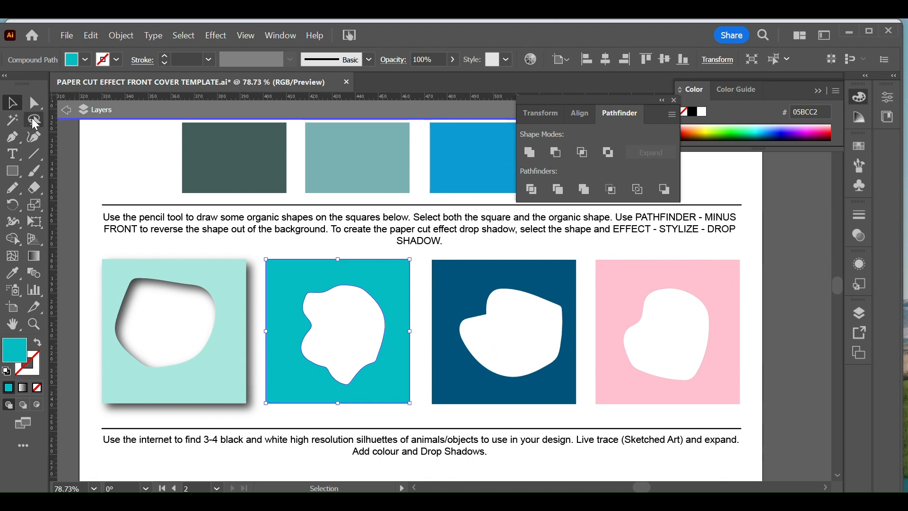
click(66, 111)
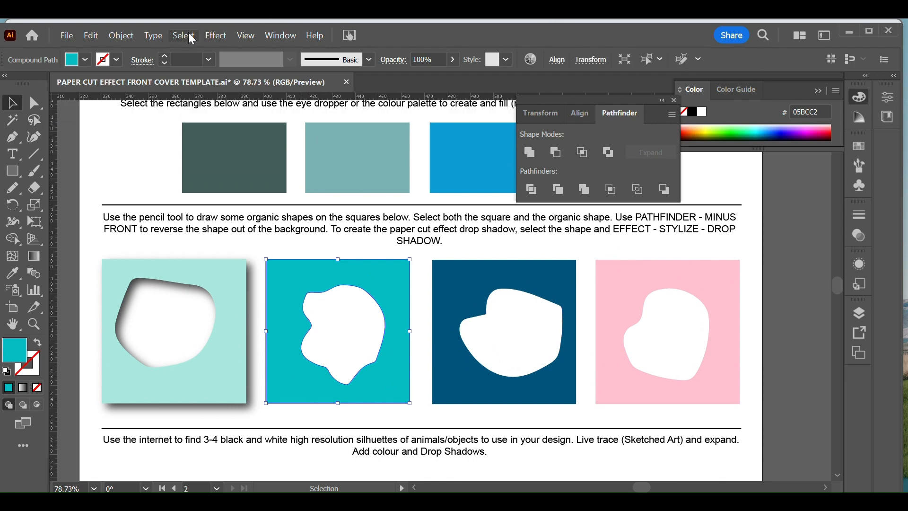
click(209, 38)
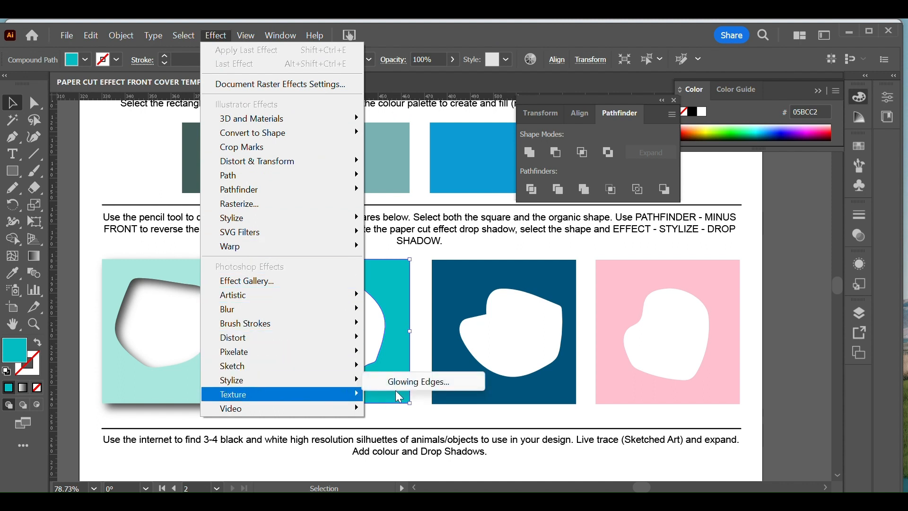
mouse_move(294, 369)
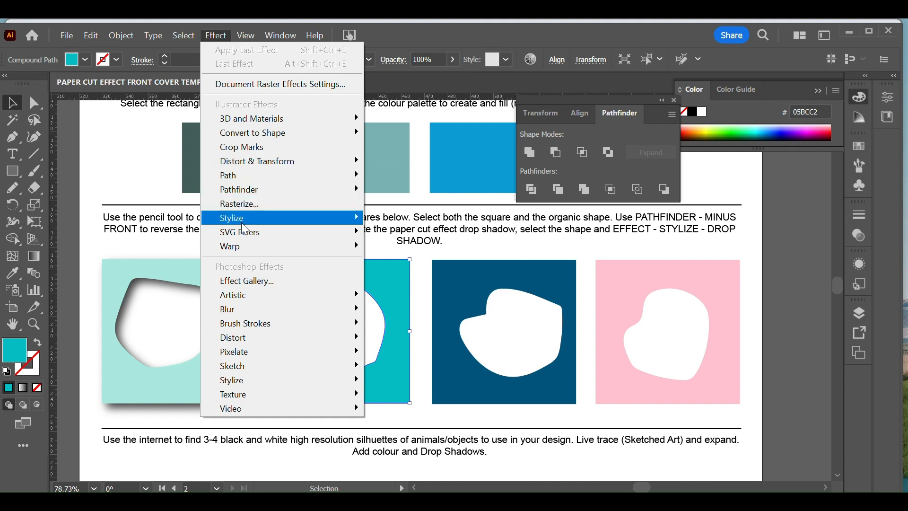
mouse_move(265, 219)
click(420, 222)
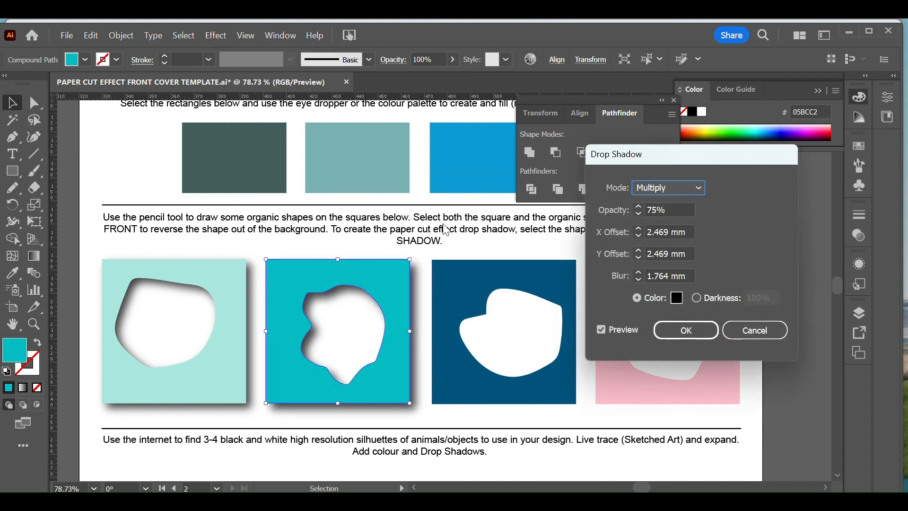
double_click(670, 228)
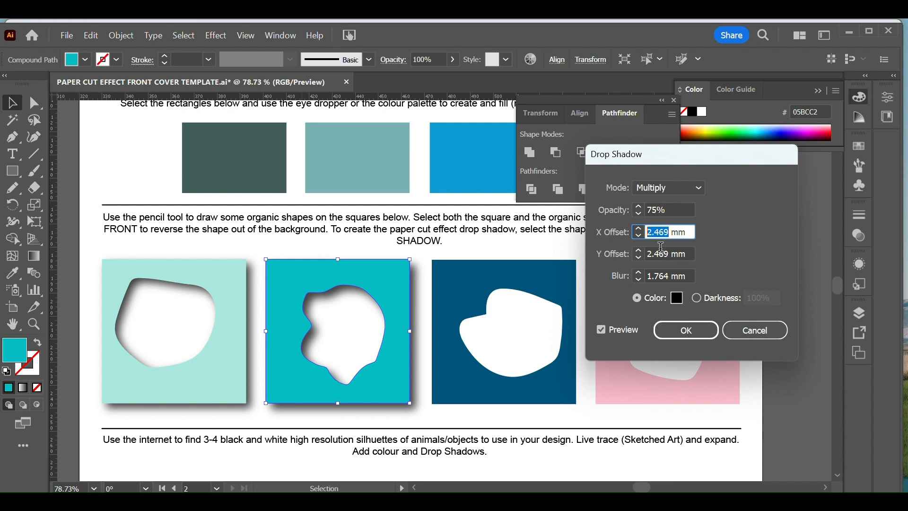
text(2)
key(Tab)
text(2)
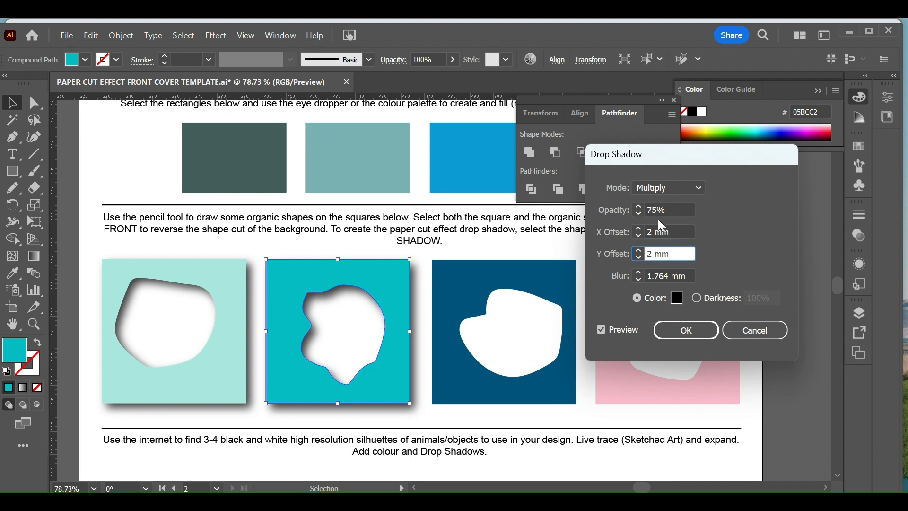
click(685, 331)
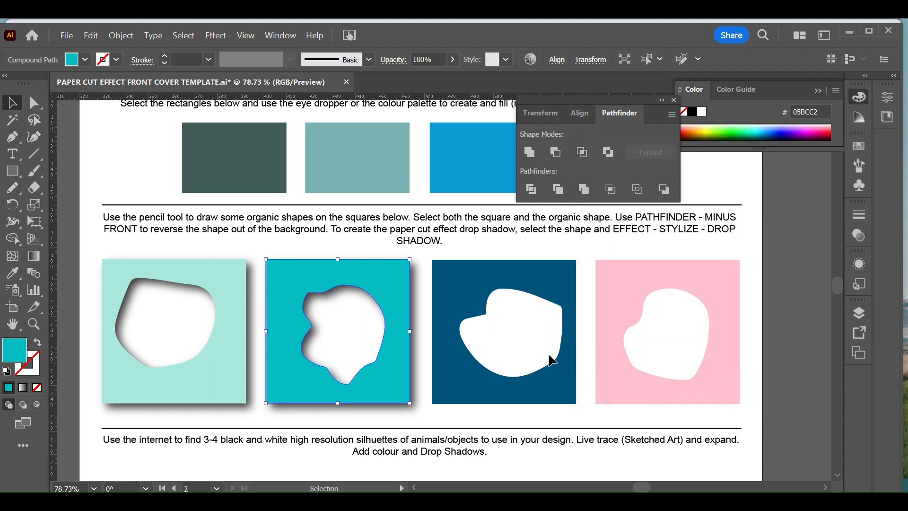
Step: Apply the same drop shadow to the dark blue cut-out square
click(551, 383)
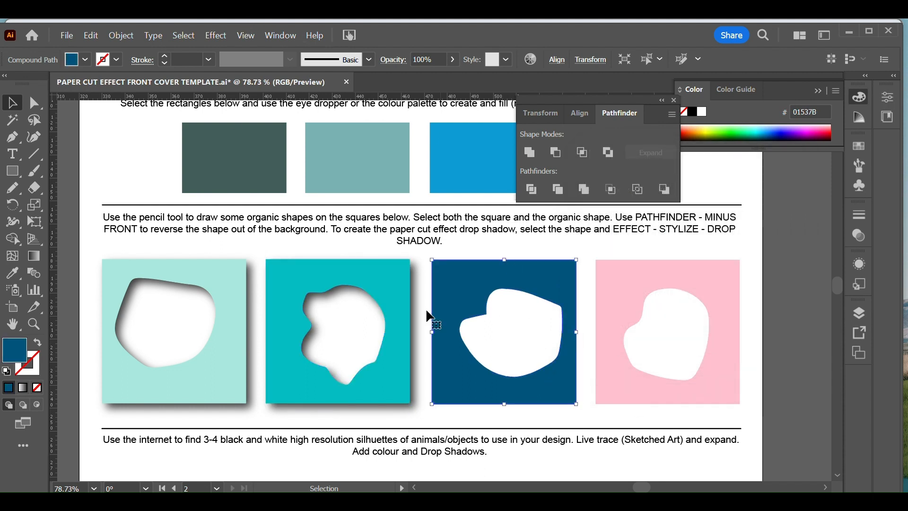
click(216, 35)
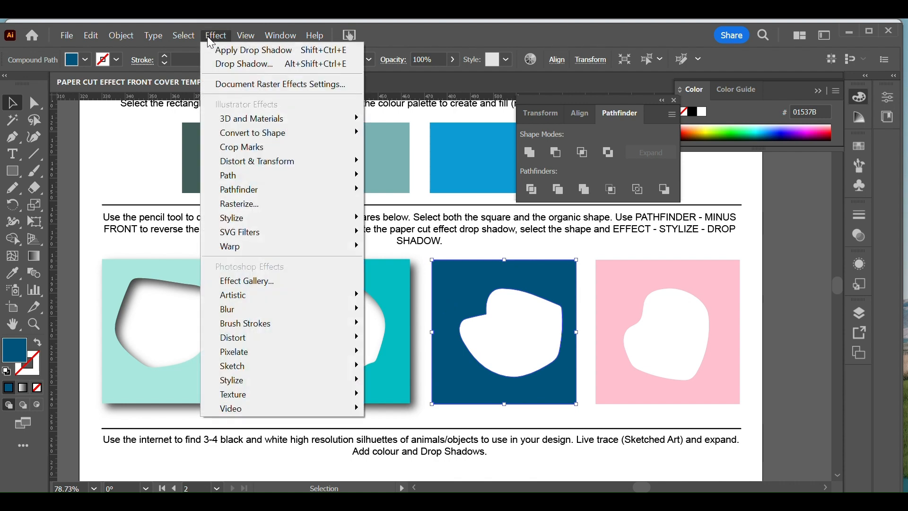
click(223, 51)
Step: Try to apply the last drop shadow to the pink cut-out square as a new effect
click(671, 289)
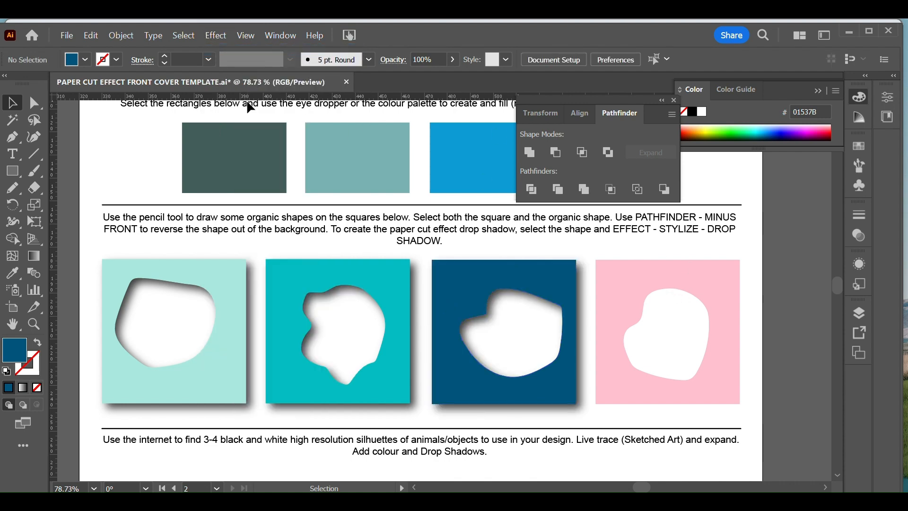
click(216, 35)
click(227, 51)
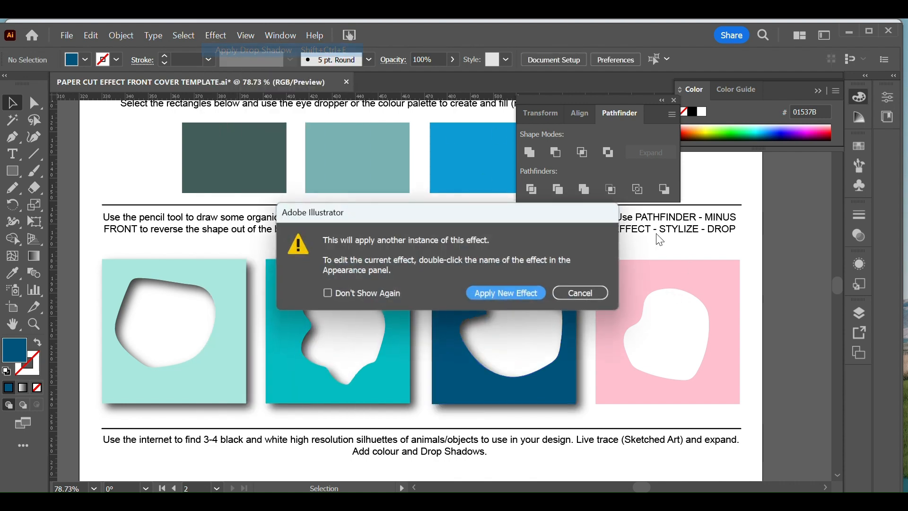
click(531, 297)
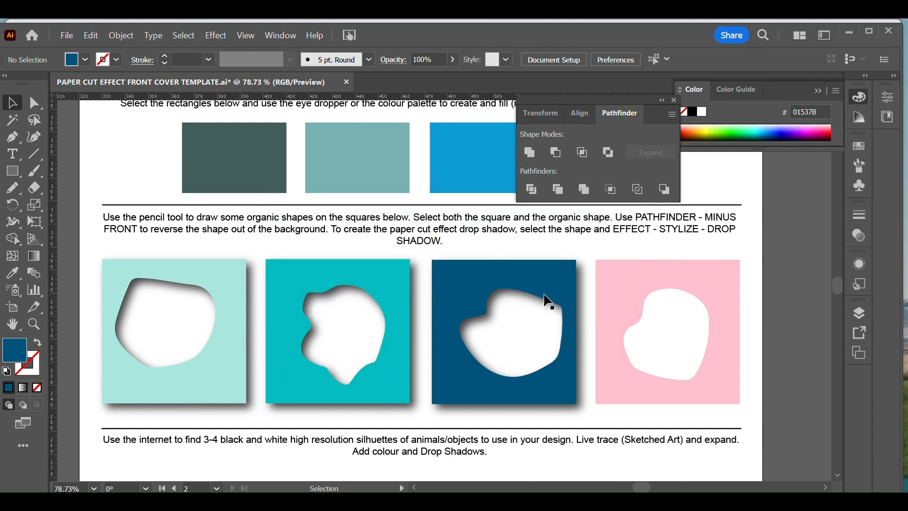
Step: Select the pink cut-out square, apply the last-used drop shadow to it, and deselect it
click(723, 298)
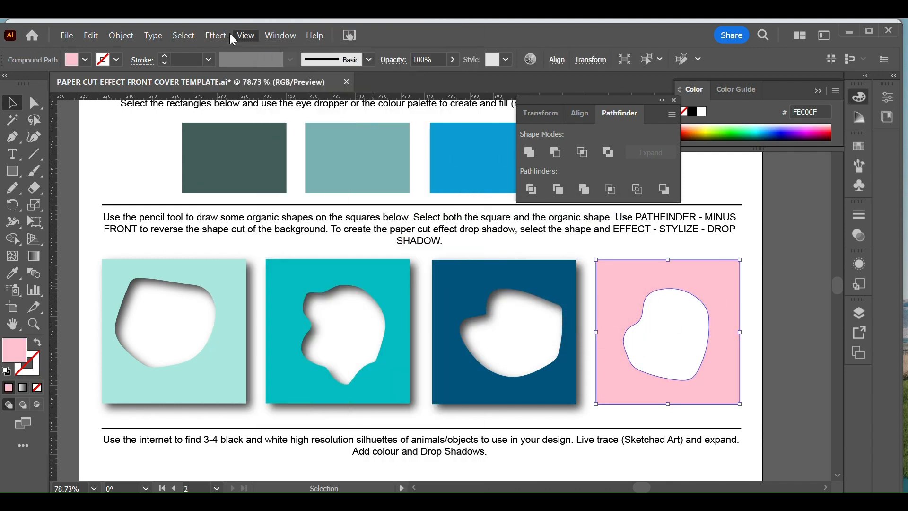
click(216, 36)
click(218, 50)
click(784, 318)
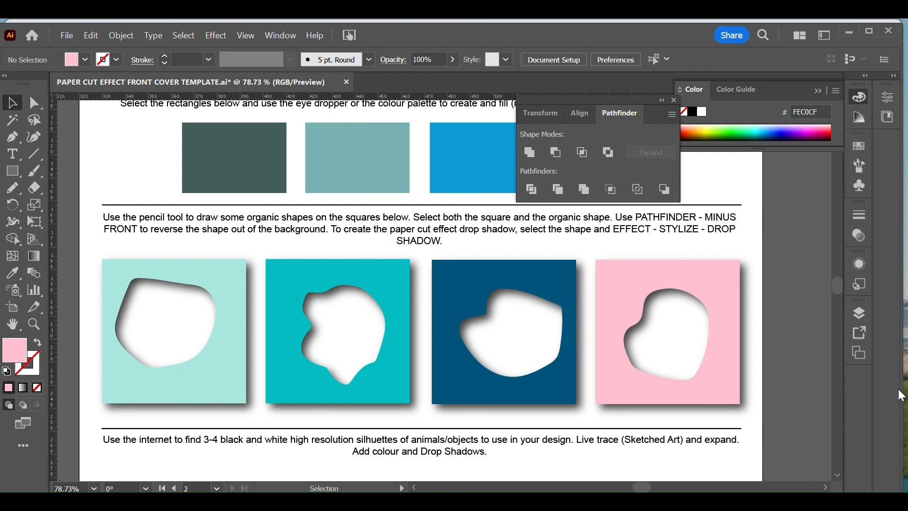
Step: Review the investigation page from the paper cut example images down to the silhouette section with the blue tree
key(space)
drag(383, 436, 395, 166)
mouse_move(331, 377)
mouse_down()
mouse_move(347, 302)
mouse_move(279, 369)
mouse_move(297, 420)
mouse_move(335, 430)
mouse_up()
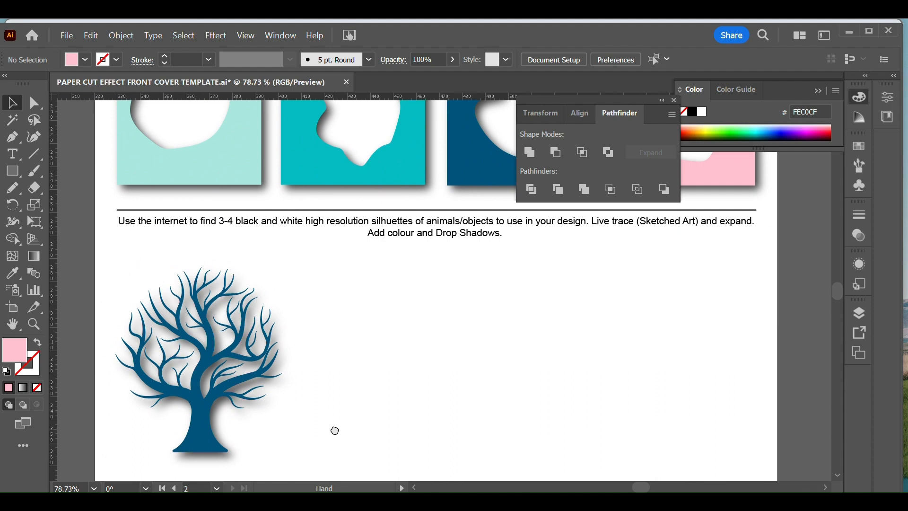
drag(335, 431, 341, 328)
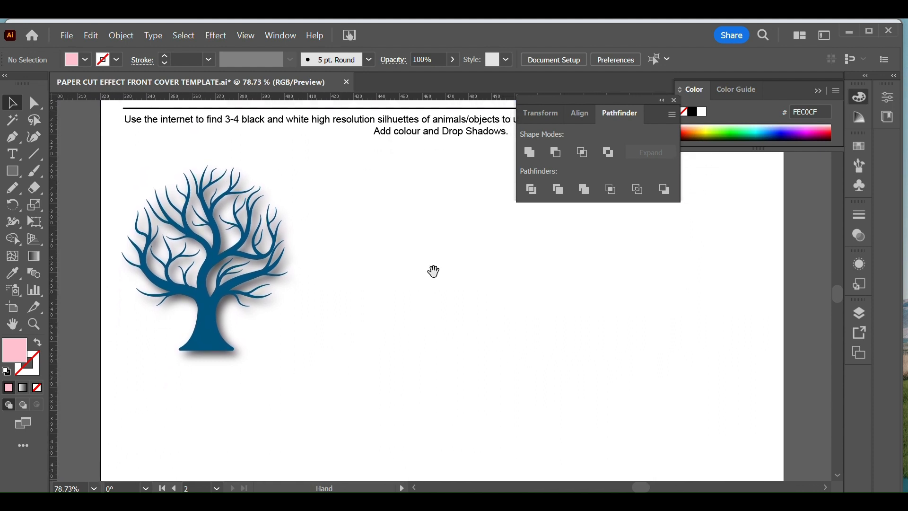
drag(431, 269, 411, 391)
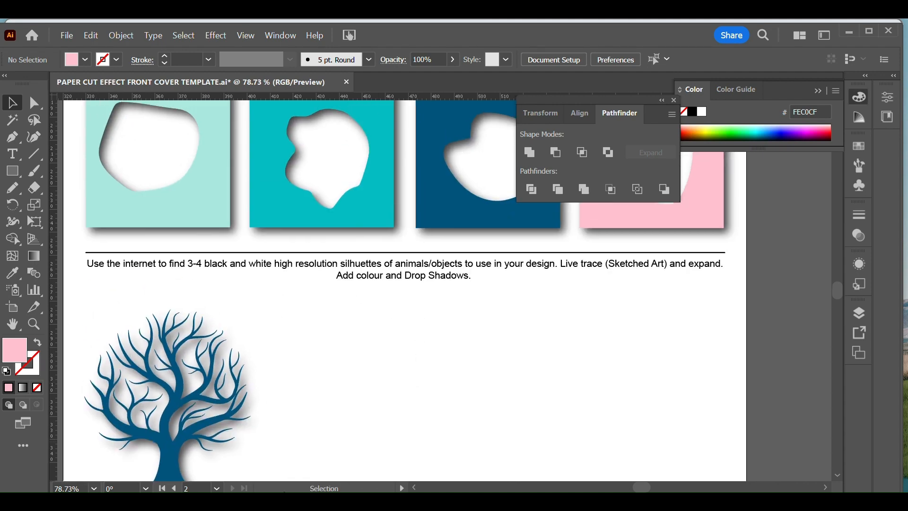
scroll(435, 241, up, 10)
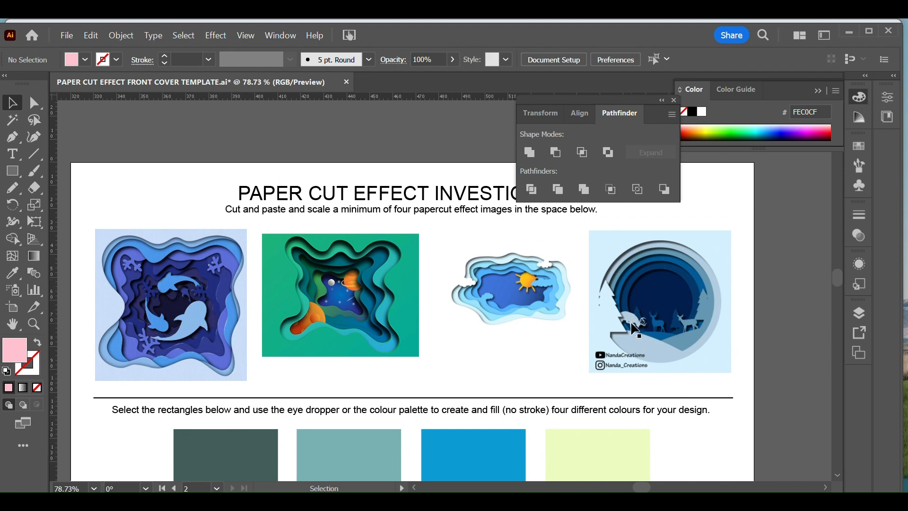
key(space)
drag(451, 436, 407, 97)
drag(314, 398, 428, 220)
drag(410, 336, 371, 205)
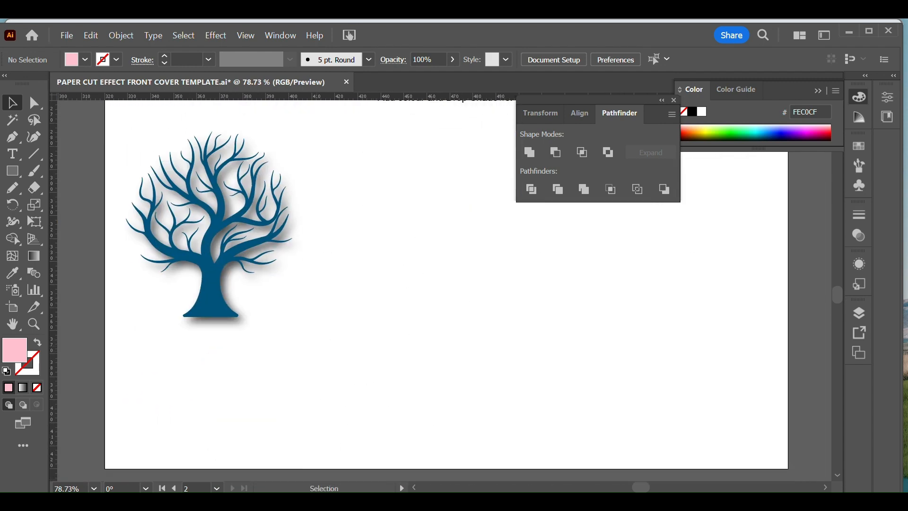
Step: Switch to the browser and search Google Images for "mountains vector black"
mouse_move(277, 502)
click(278, 444)
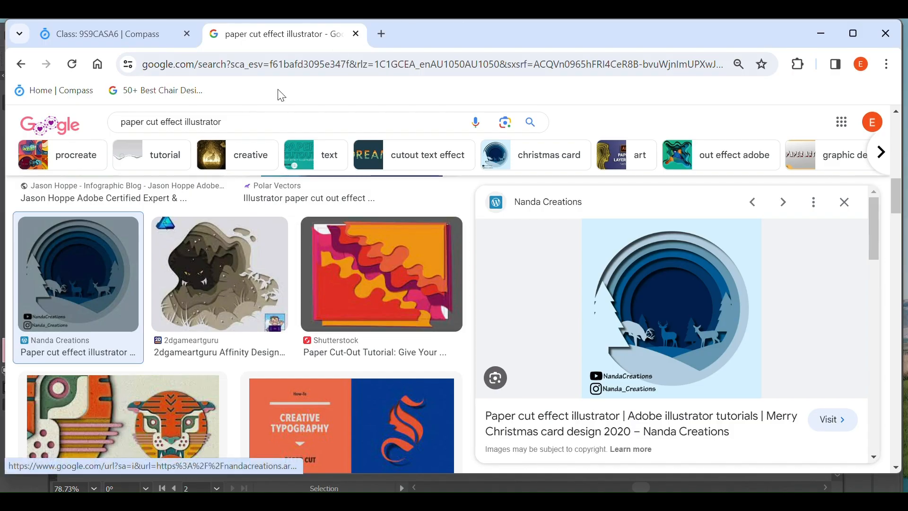
triple_click(260, 122)
text(mou)
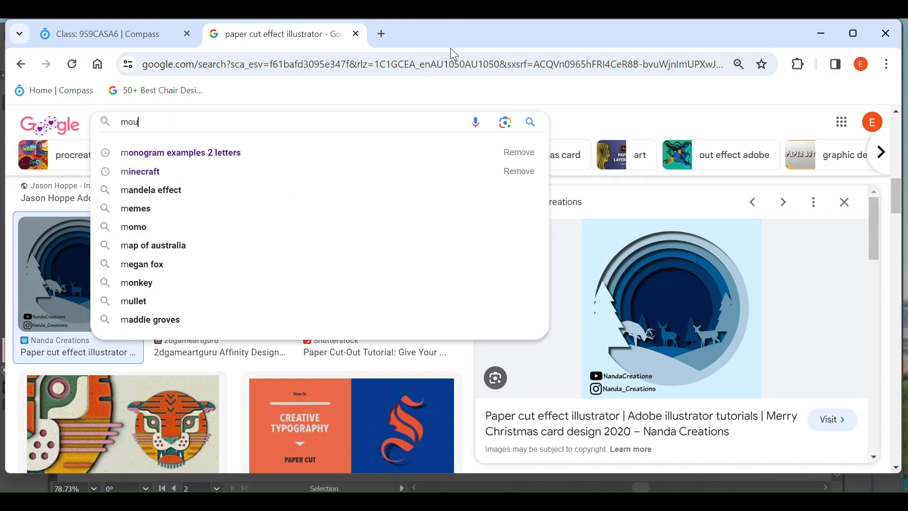
text(ntains )
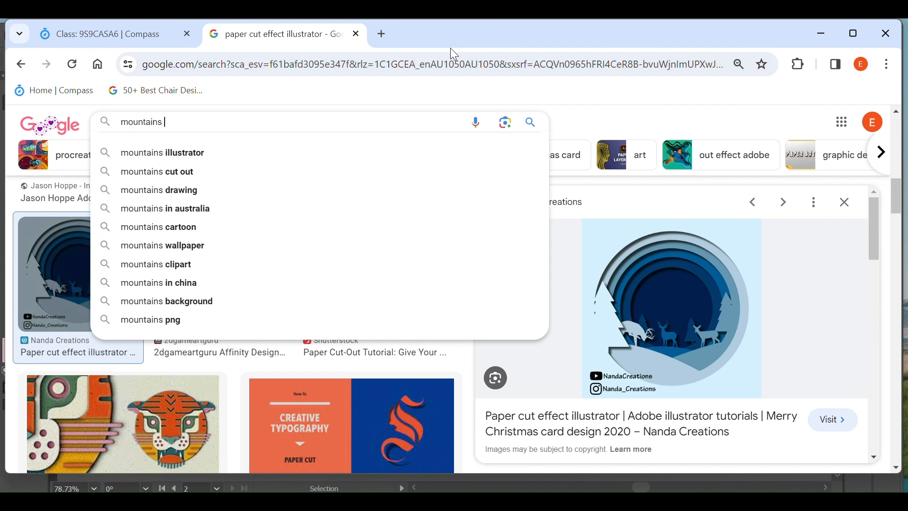
text(vector black)
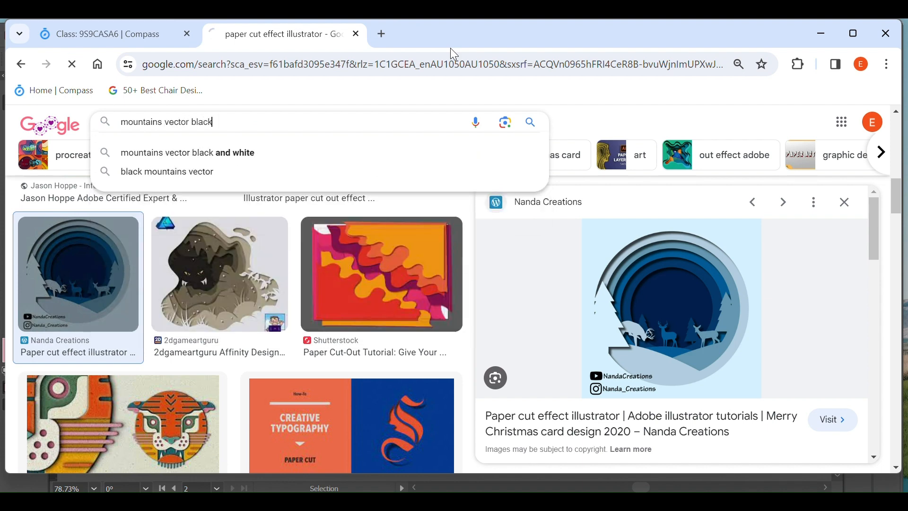
key(Return)
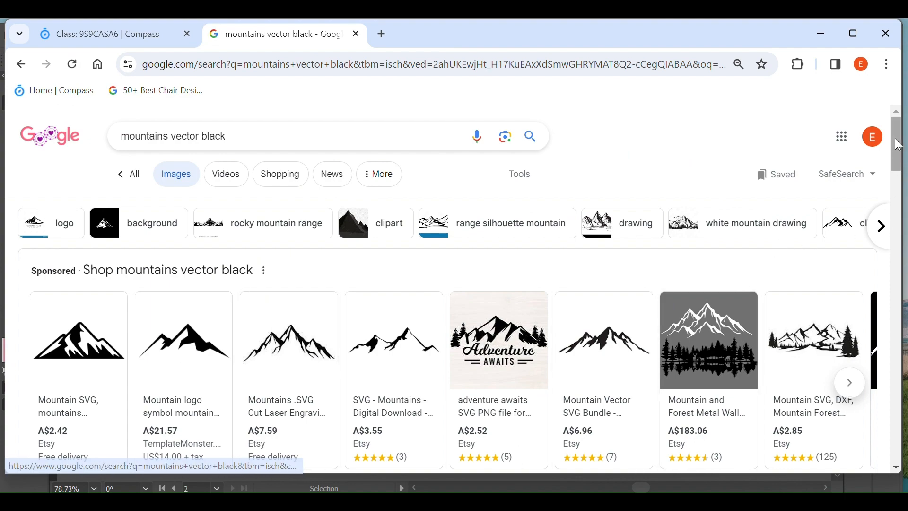
Step: Open the Vecteezy black mountain silhouette from the image results and copy the image
drag(900, 148, 902, 206)
click(523, 284)
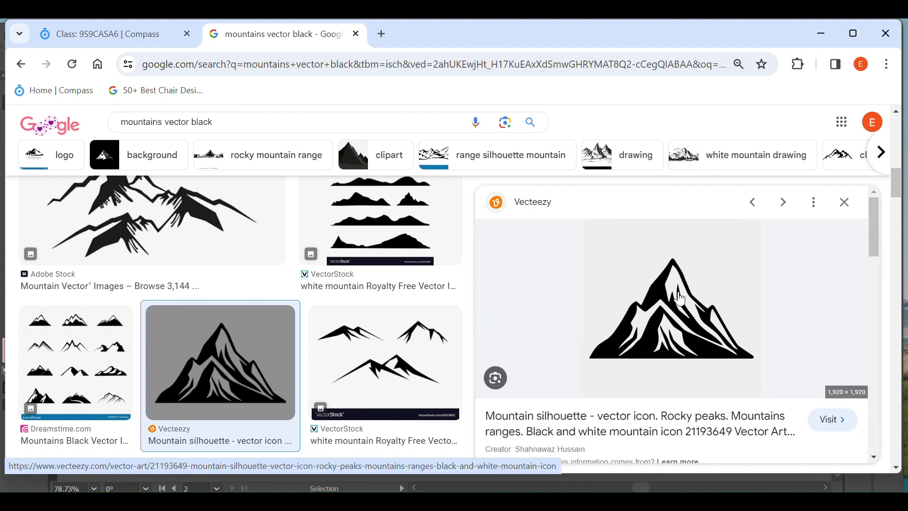
right_click(676, 311)
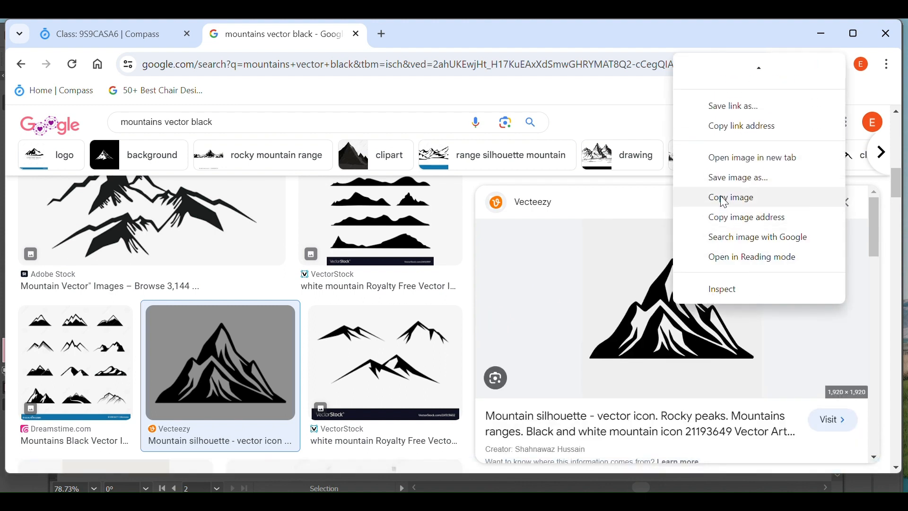
click(724, 200)
Step: Switch back to Illustrator, paste the mountain image, and scale it down beside the blue tree in the silhouette section
key(alt+Tab)
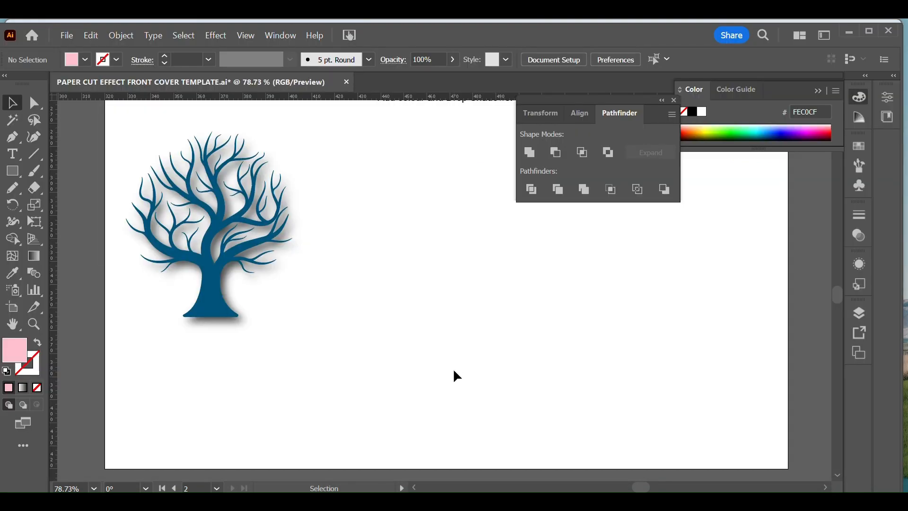
key(ctrl+v)
key(ctrl+minus)
key(ctrl+minus)
key(ctrl+minus)
key(ctrl+minus)
key(ctrl+minus)
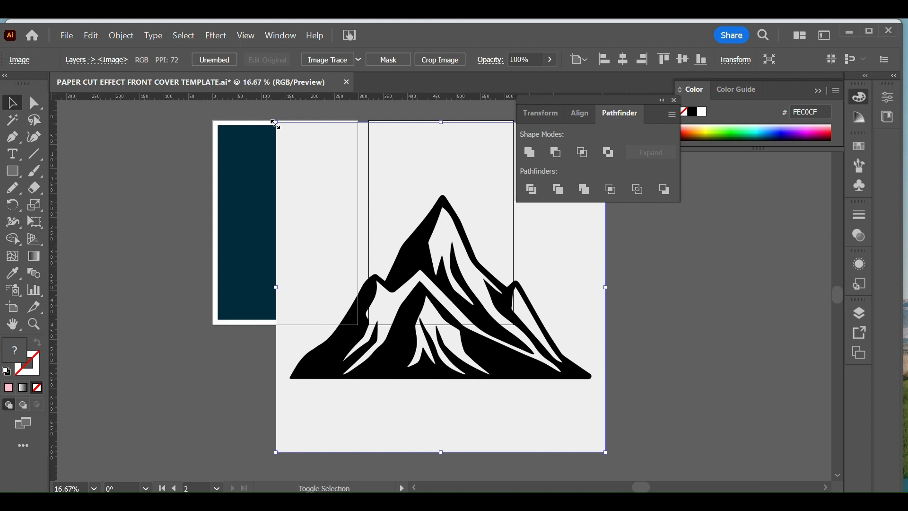
drag(277, 123, 428, 286)
drag(507, 294, 529, 353)
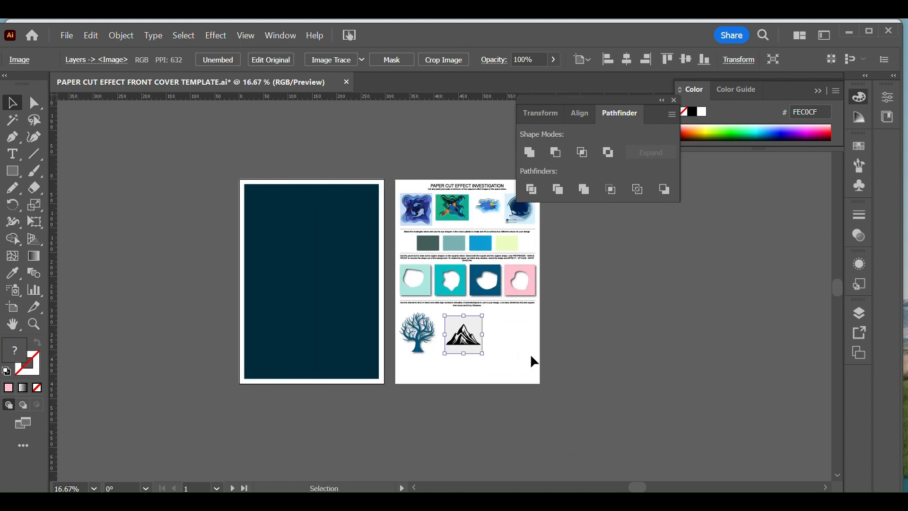
Step: Trace the mountain image with the Sketched Art preset, expand the tracing, and deselect it
key(ctrl+plus)
key(ctrl+plus)
key(ctrl+plus)
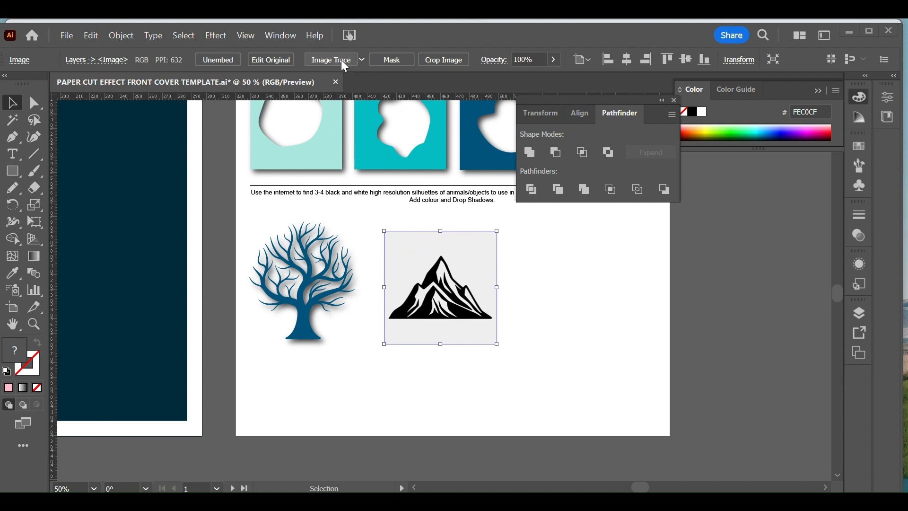
click(367, 60)
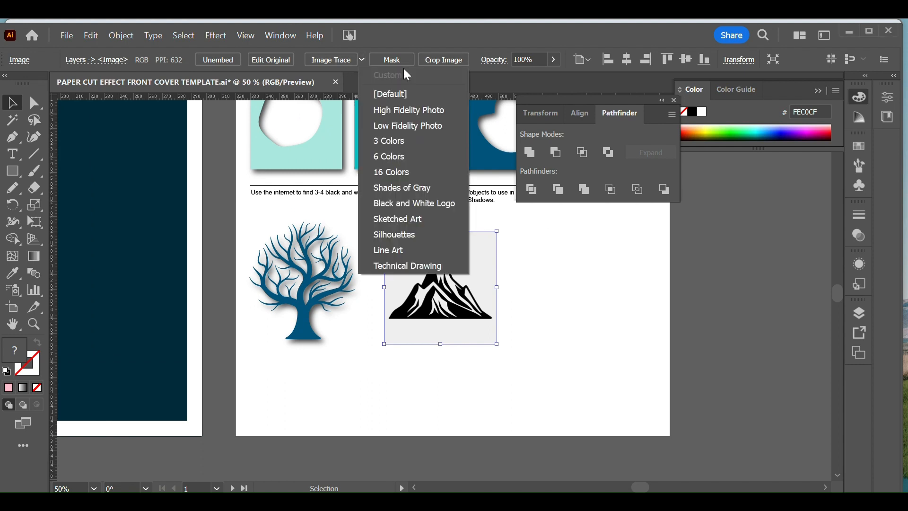
click(414, 221)
click(549, 284)
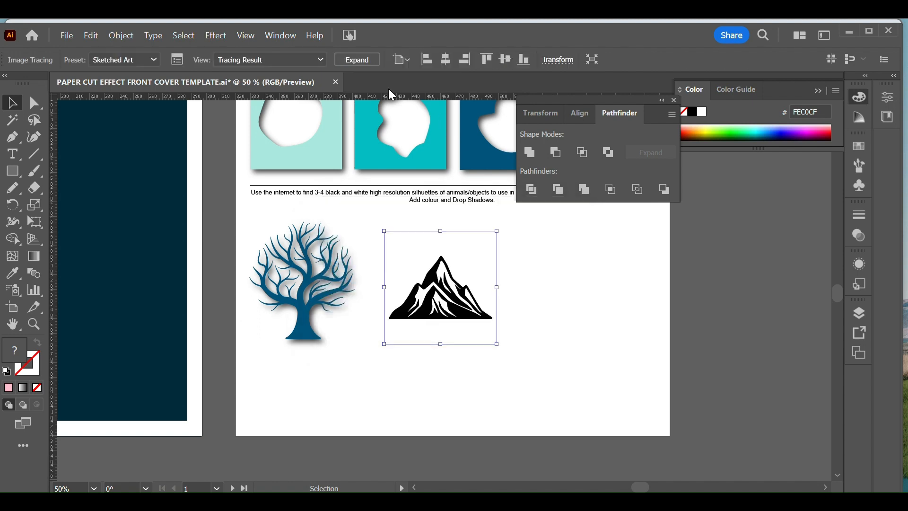
click(356, 62)
click(518, 313)
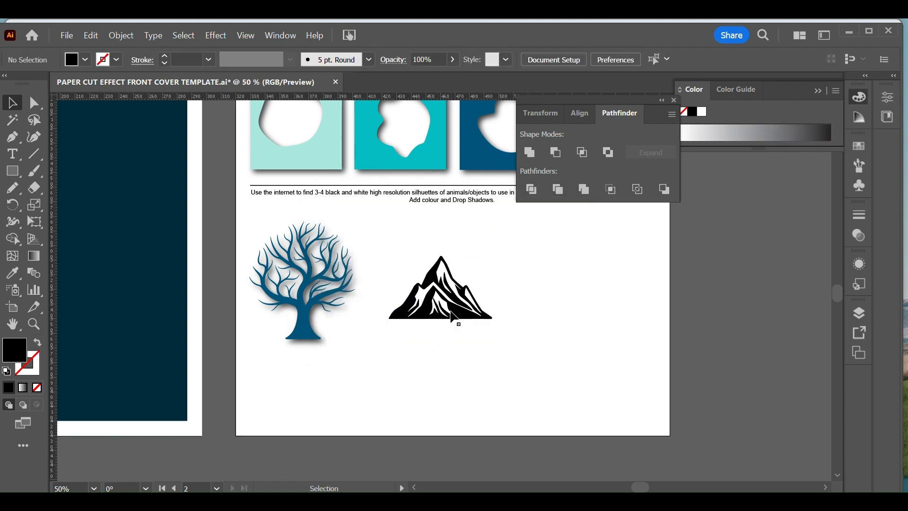
Step: Recolour the traced mountain with the mint green sampled from the first cut-out square
click(455, 315)
click(13, 273)
click(331, 144)
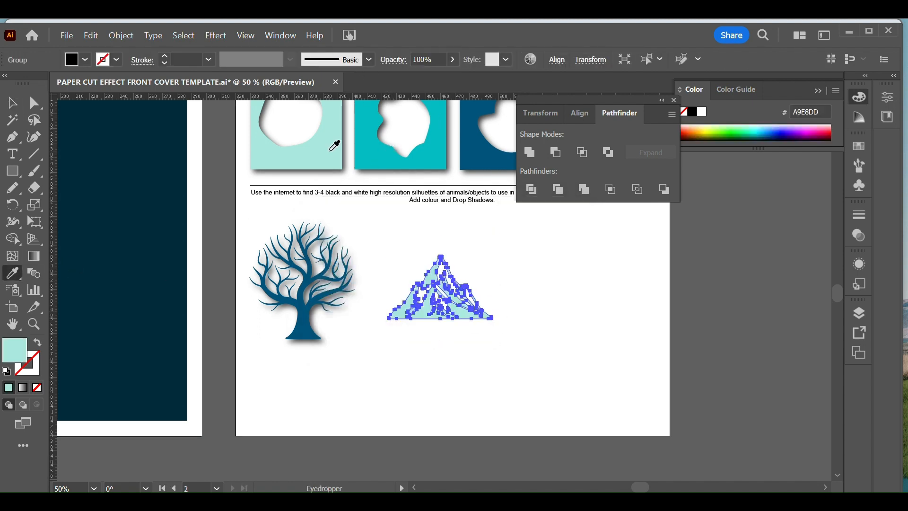
click(9, 102)
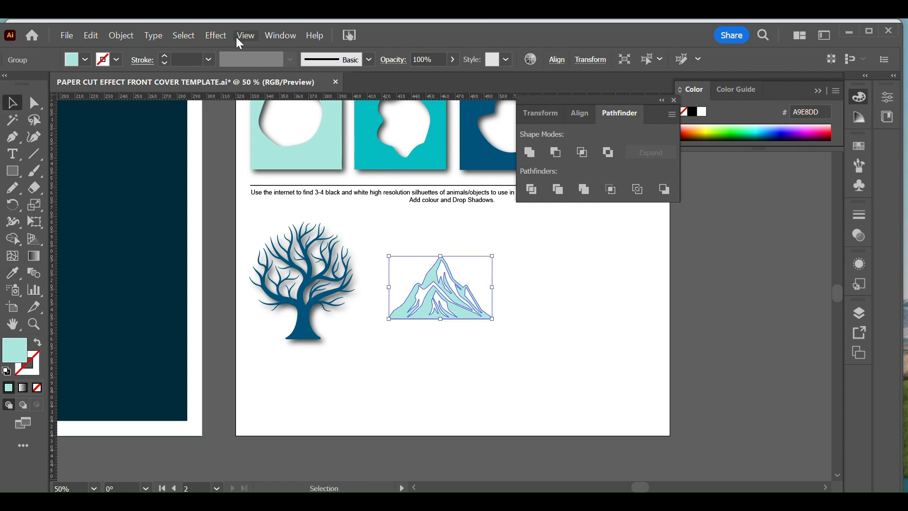
Step: Apply the last-used drop shadow to the mint mountain and move it closer to the tree, just below the instruction text
click(216, 36)
click(246, 50)
click(539, 312)
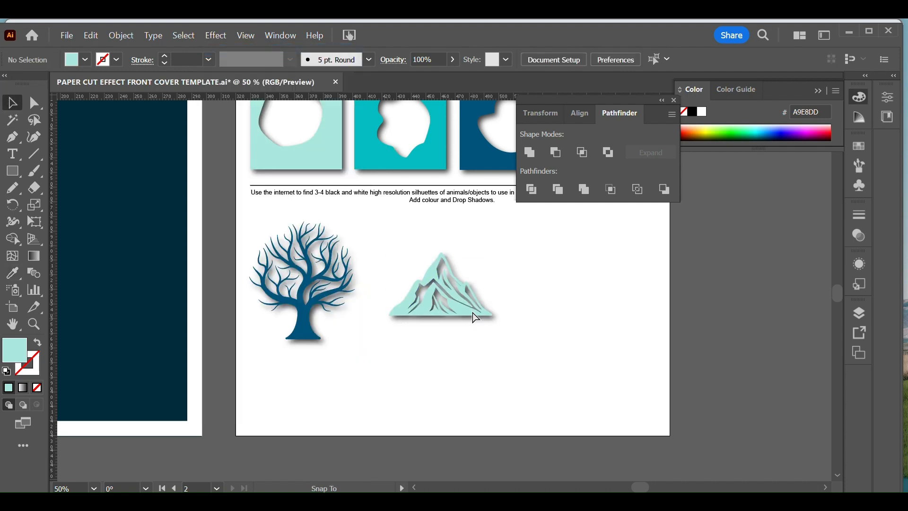
drag(476, 318, 458, 287)
click(587, 341)
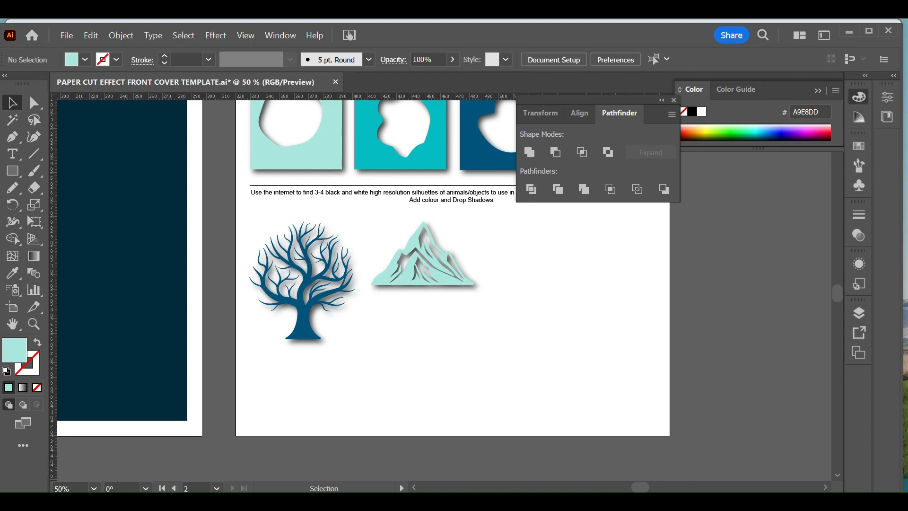
Step: Switch to the browser and change the image search to "mountain bike vector black"
key(alt+Tab)
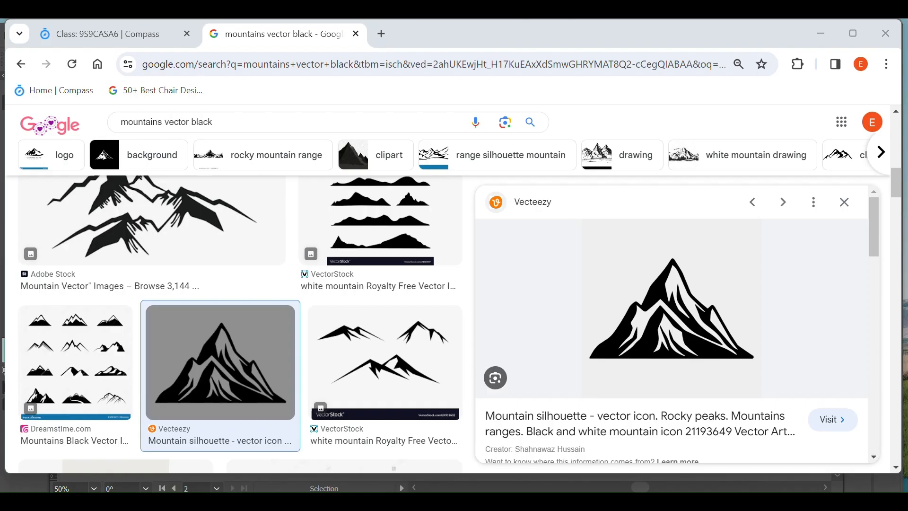
double_click(161, 122)
text(mounta)
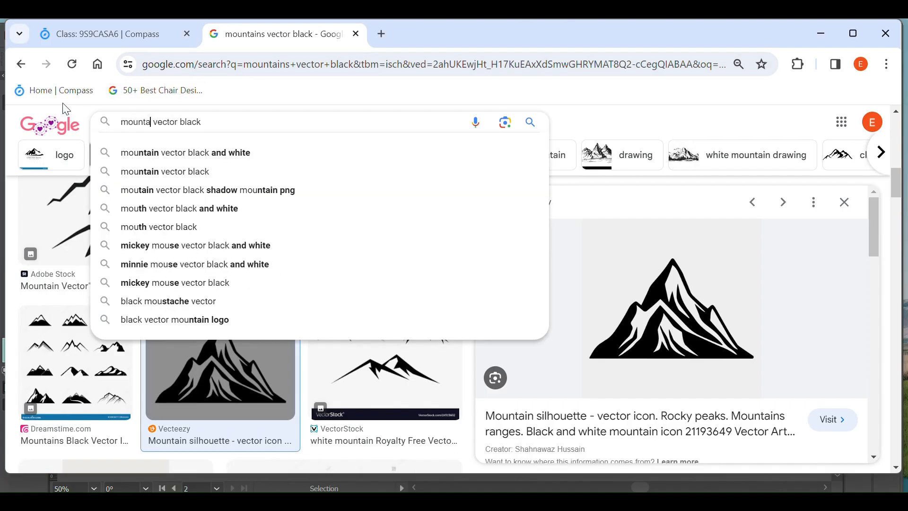
text(in bike)
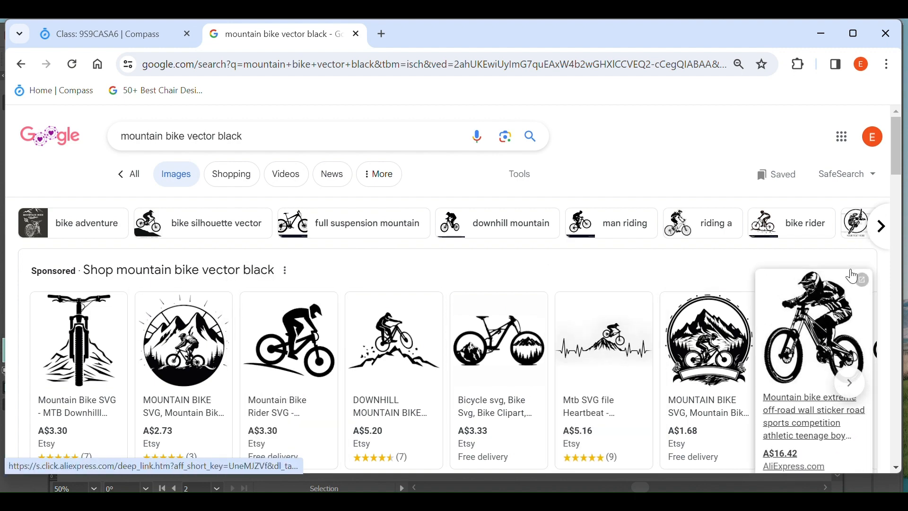
Step: Find the VectorStock silhouette of a cyclist riding a mountain bike in the results and copy the image
drag(900, 132, 901, 212)
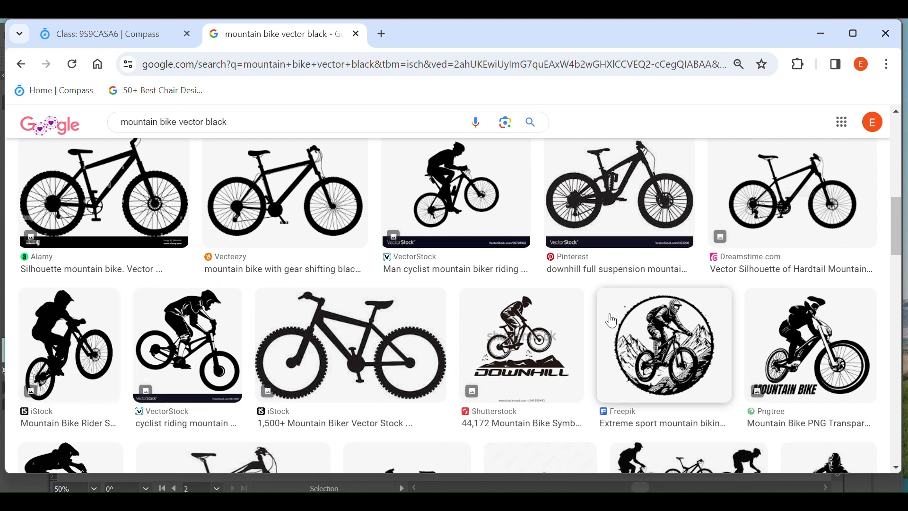
drag(889, 213, 887, 260)
click(883, 270)
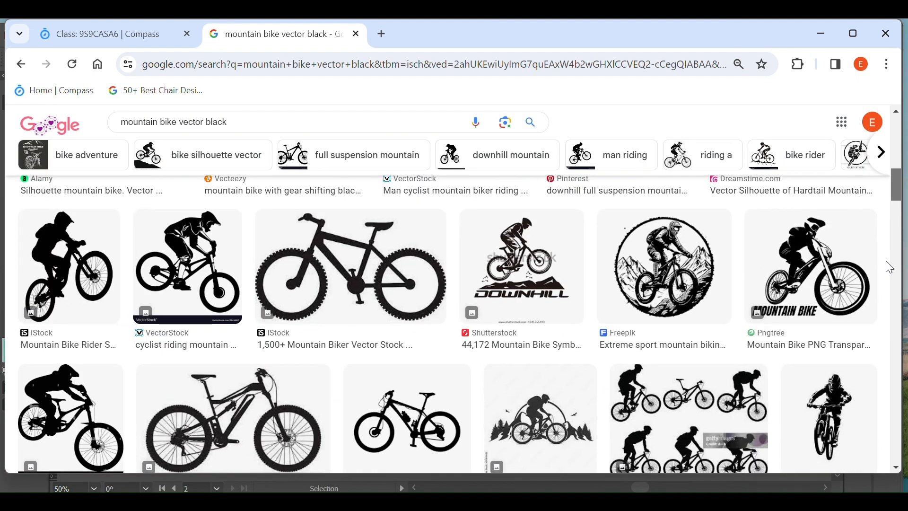
click(199, 255)
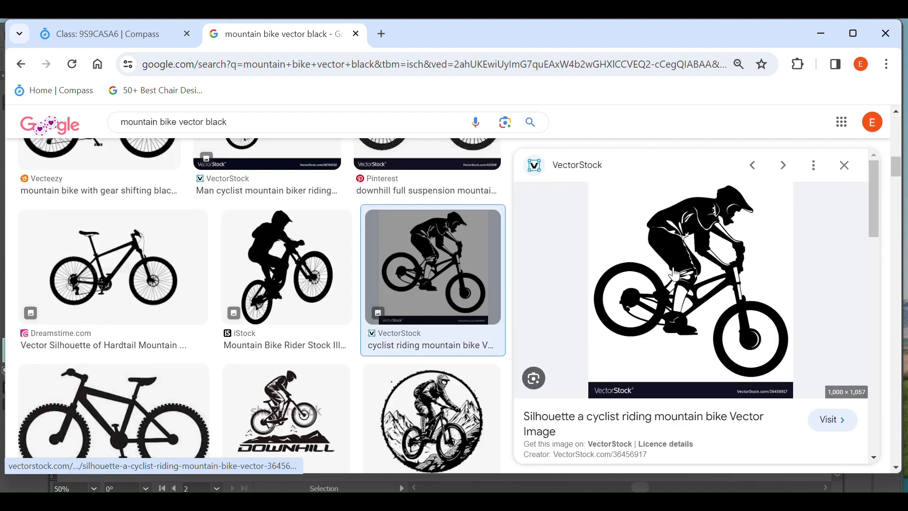
right_click(675, 275)
scroll(743, 256, down, 2)
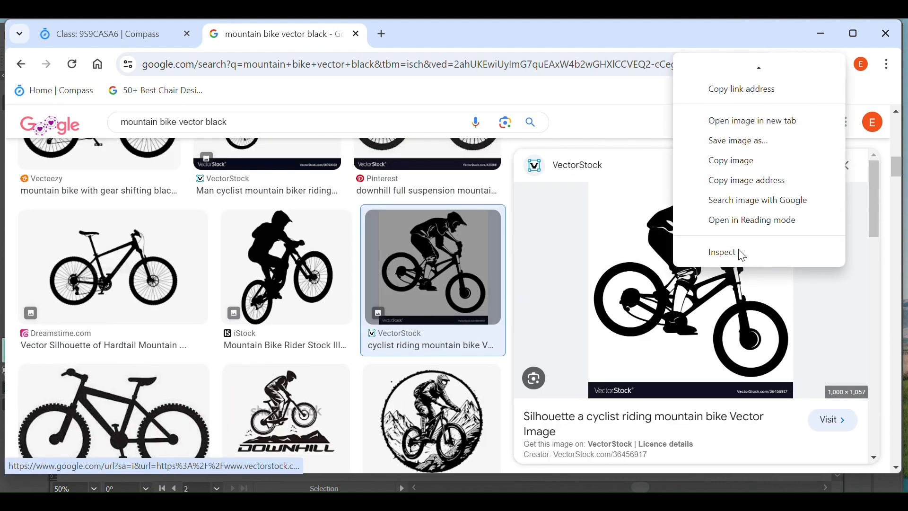
click(732, 162)
Step: Switch back to Illustrator and paste the cyclist image onto the investigation page
key(alt+Tab)
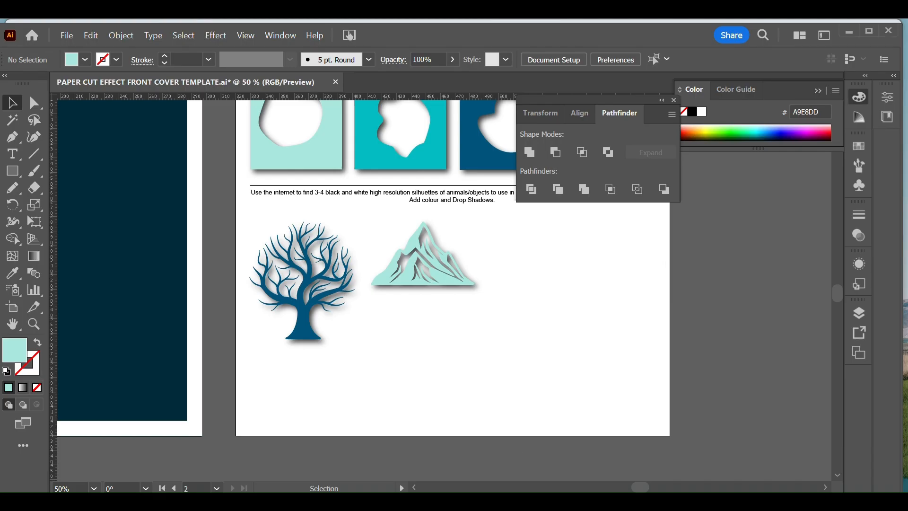
key(ctrl+v)
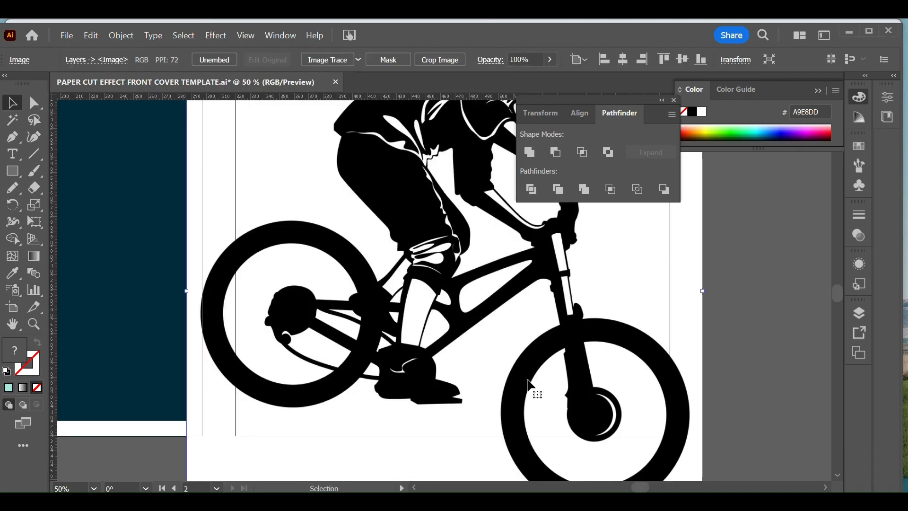
key(ctrl+minus)
key(ctrl+minus)
Step: Crop the VectorStock banner off the lower edge of the cyclist image
key(space)
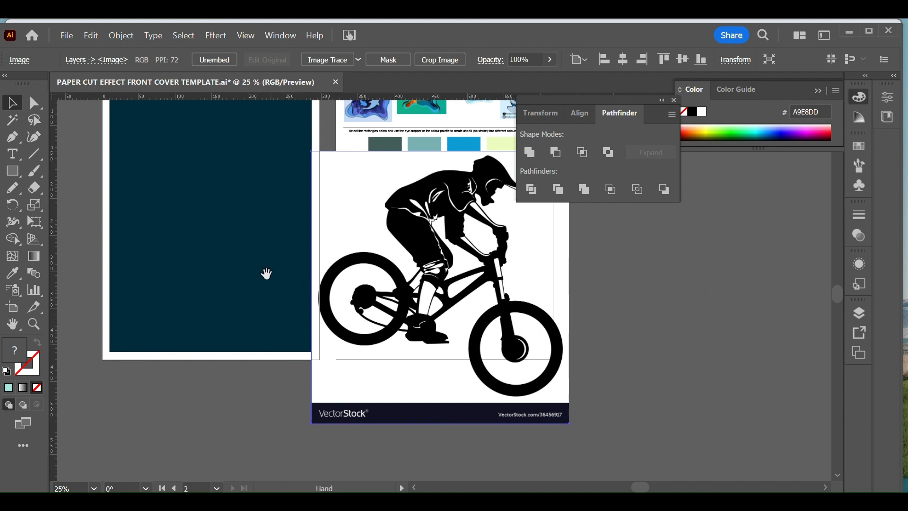
drag(426, 277, 364, 301)
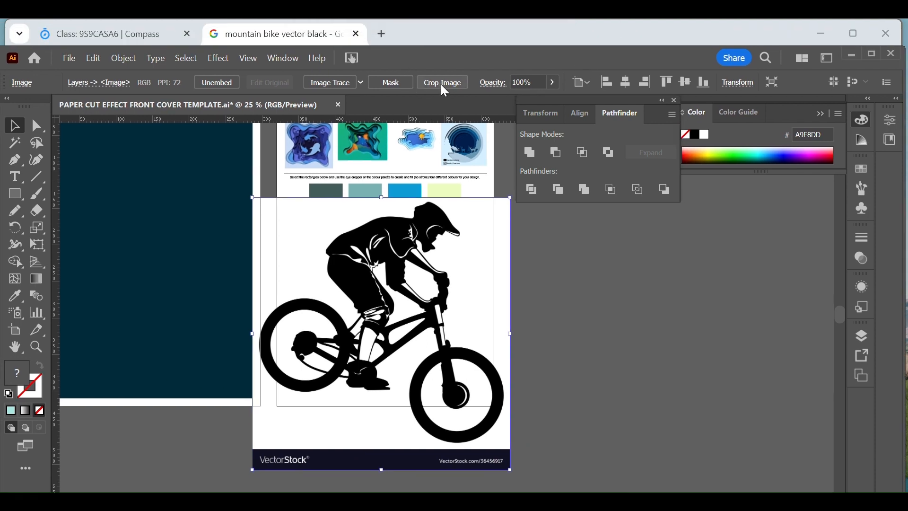
click(439, 61)
drag(386, 470, 386, 446)
key(Return)
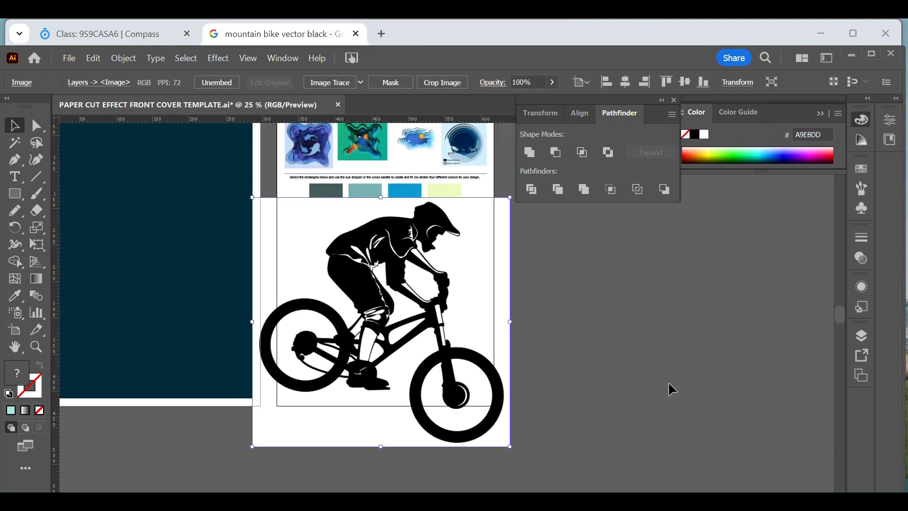
Step: Trace the cropped cyclist image with the Sketched Art preset and expand the tracing
click(361, 83)
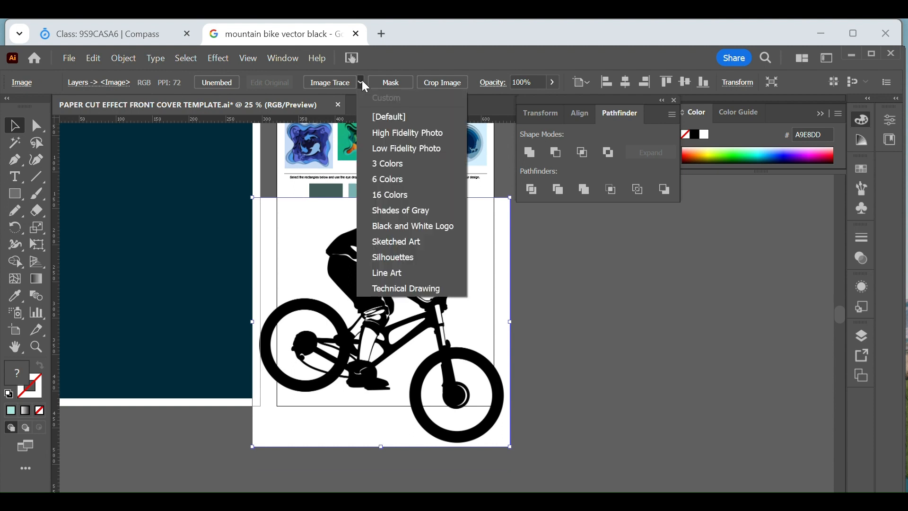
click(397, 243)
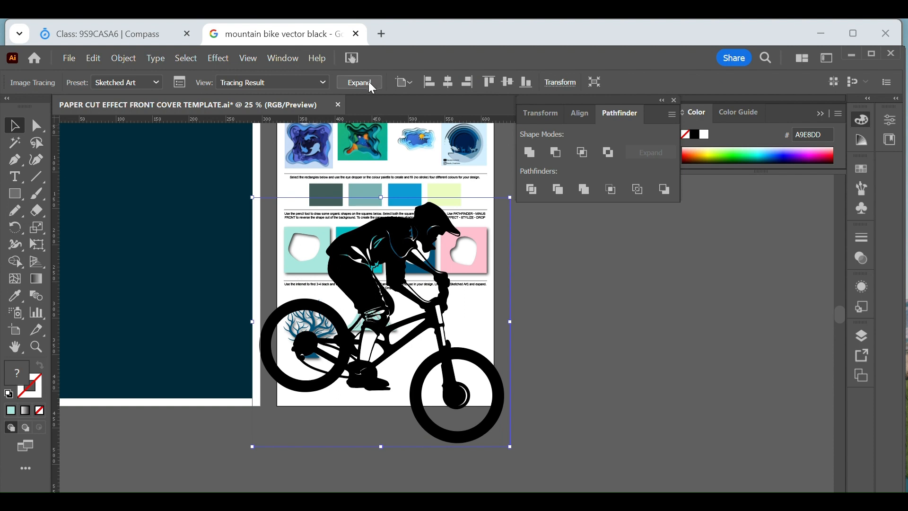
click(372, 87)
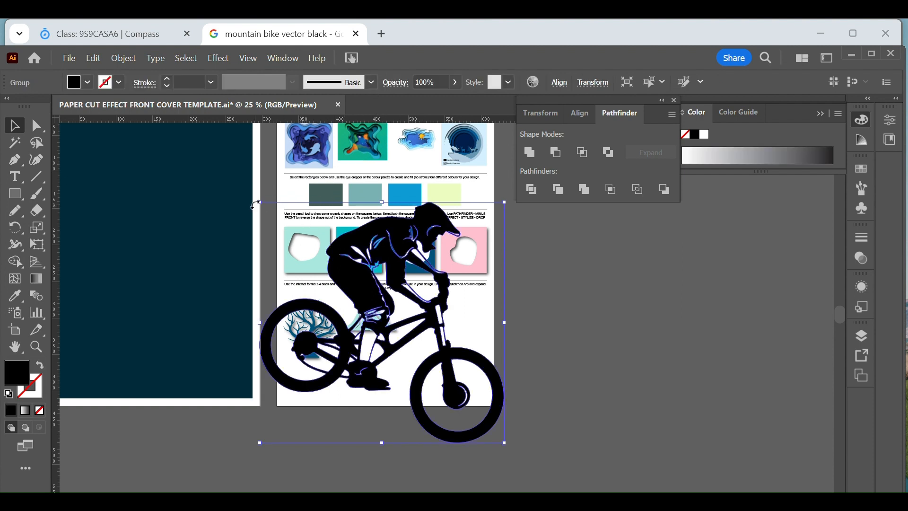
Step: Scale the traced cyclist down into the investigation page's lower-right area and recolour it with the green sampled from the second example image
drag(260, 208, 448, 371)
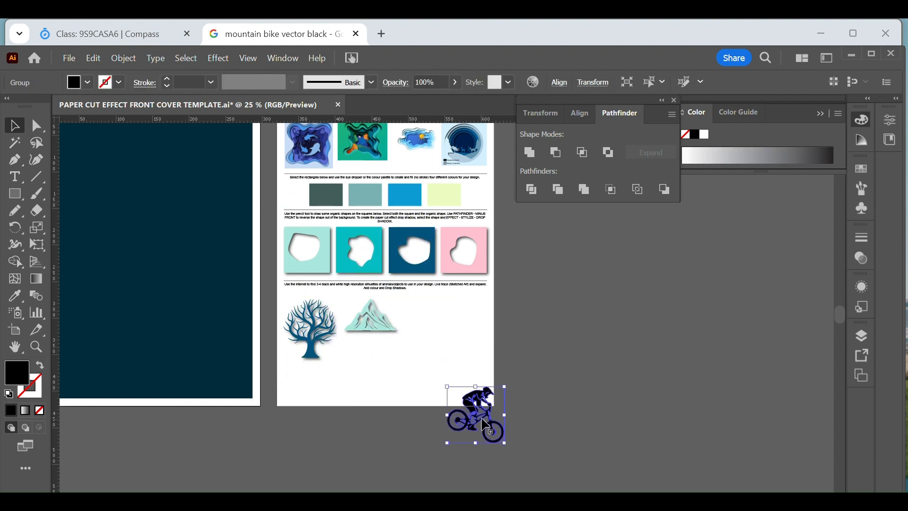
drag(481, 419, 454, 367)
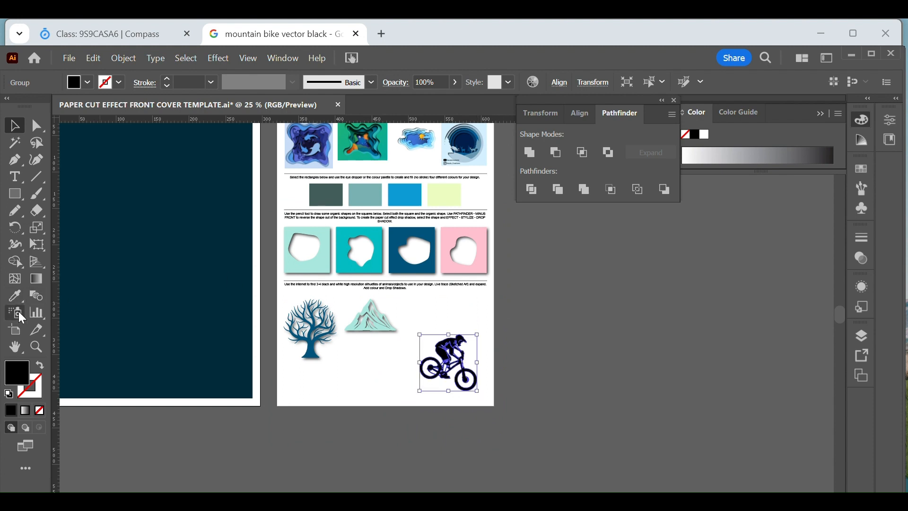
click(15, 296)
click(347, 265)
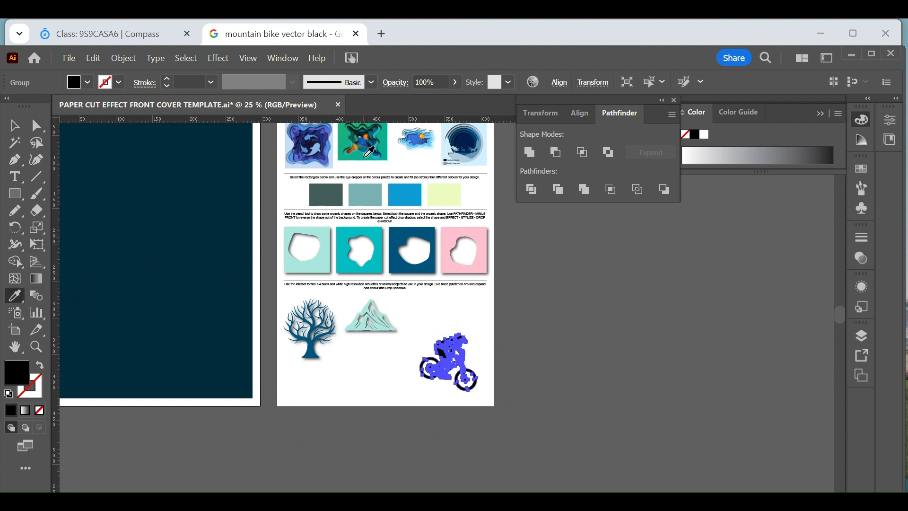
click(365, 156)
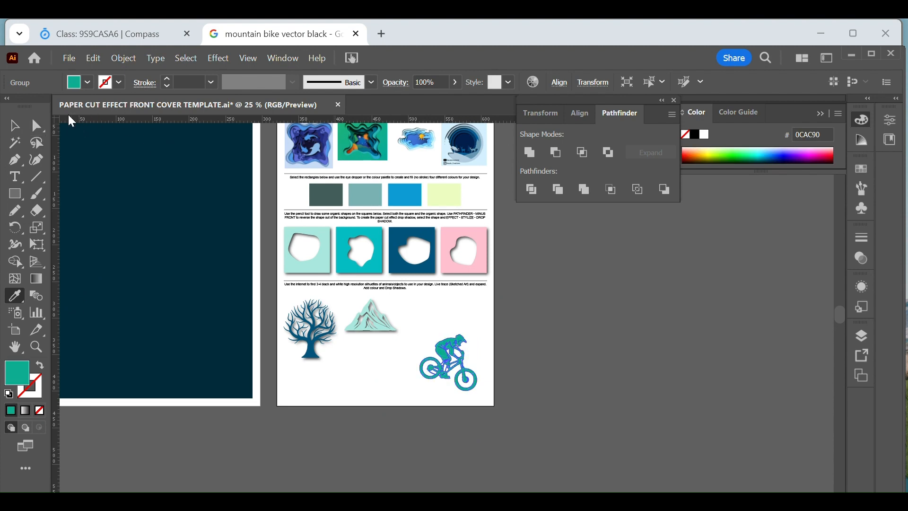
key(v)
Step: Apply the last-used drop shadow to the green cyclist and deselect it
click(223, 63)
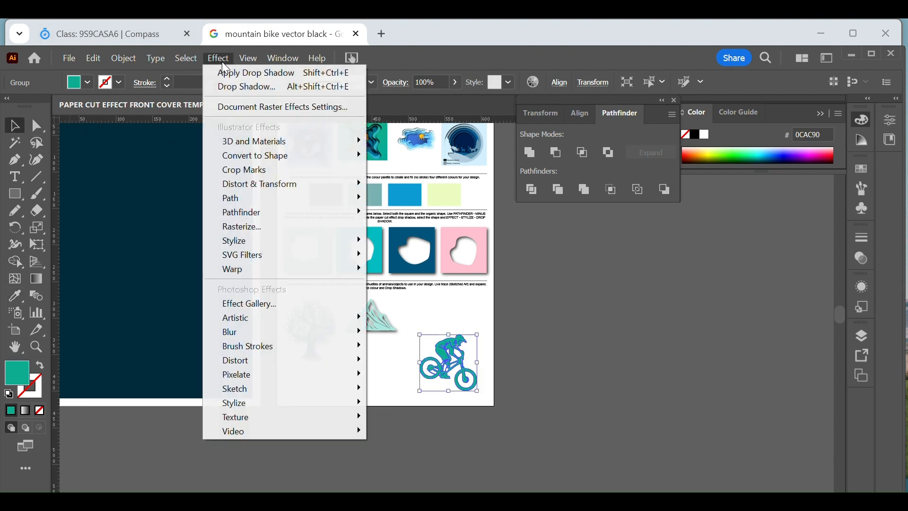
click(226, 73)
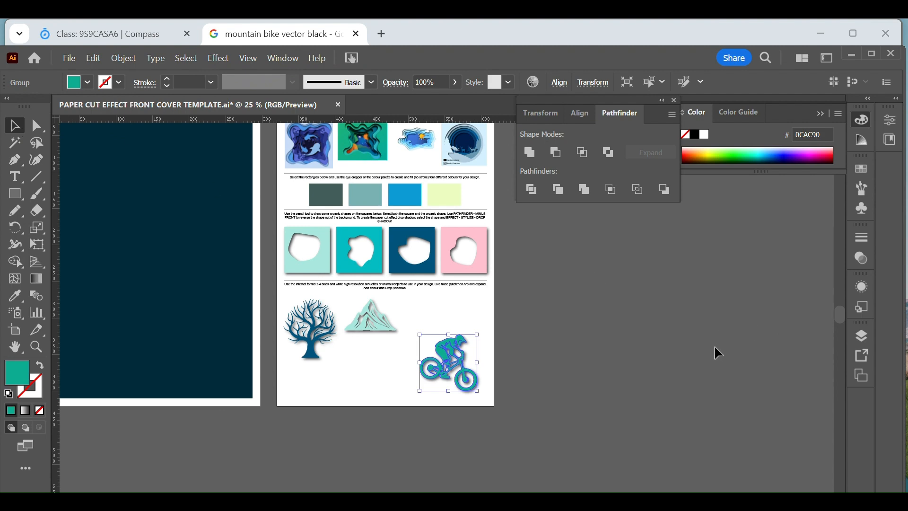
click(693, 361)
key(space)
drag(424, 262, 481, 306)
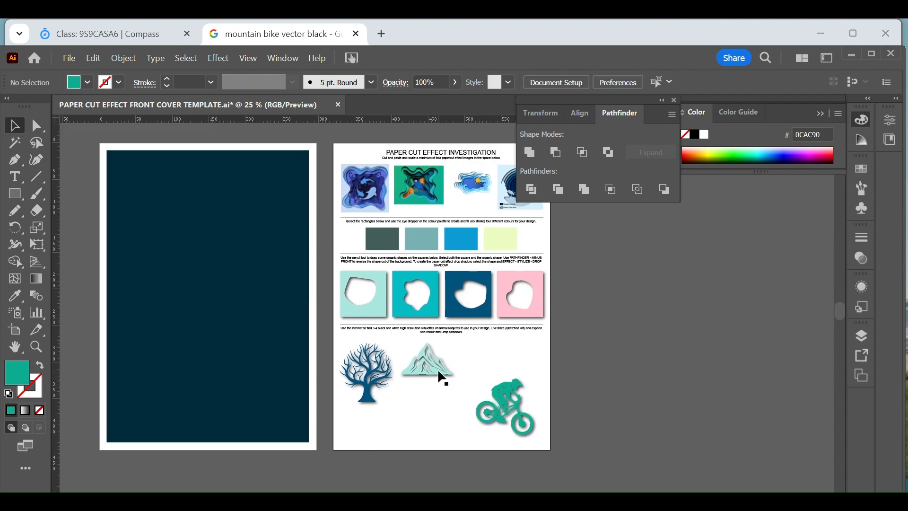